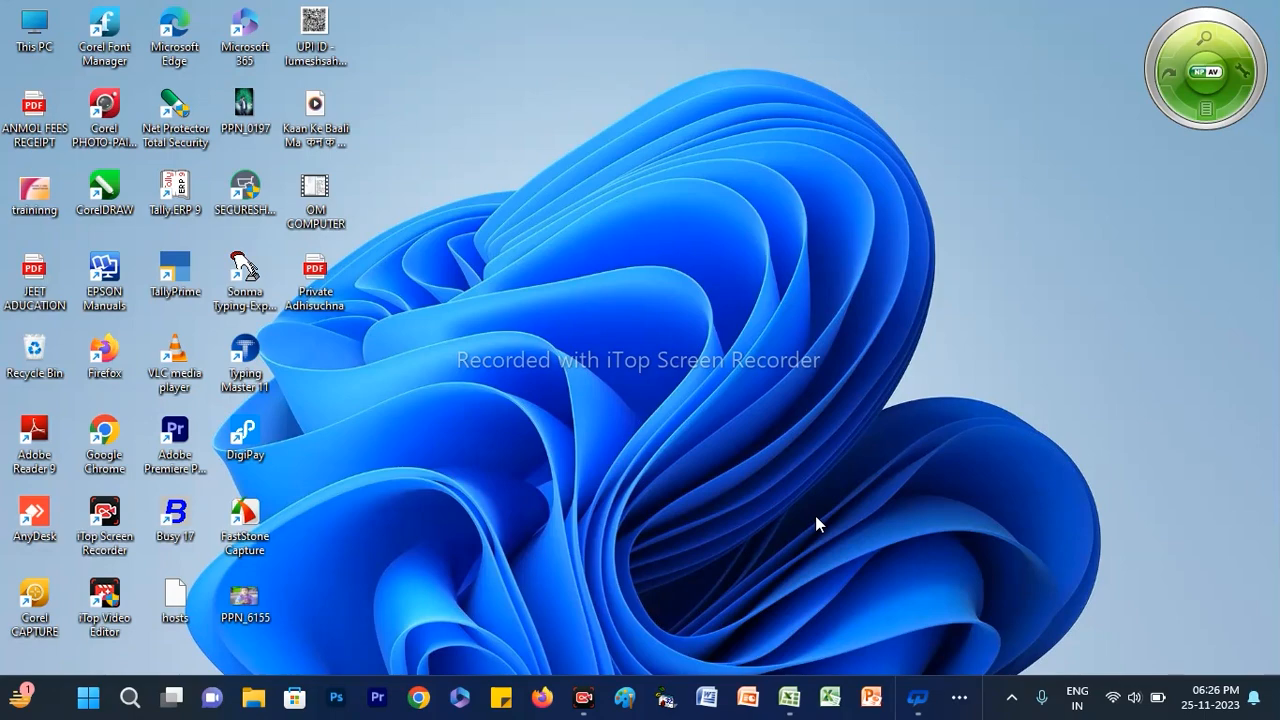
Switch to the OM COMPUTER workbook in Excel and apply the Normal margins to the STOCK sheet
{"action": "left_click", "coordinate": [789, 697]}
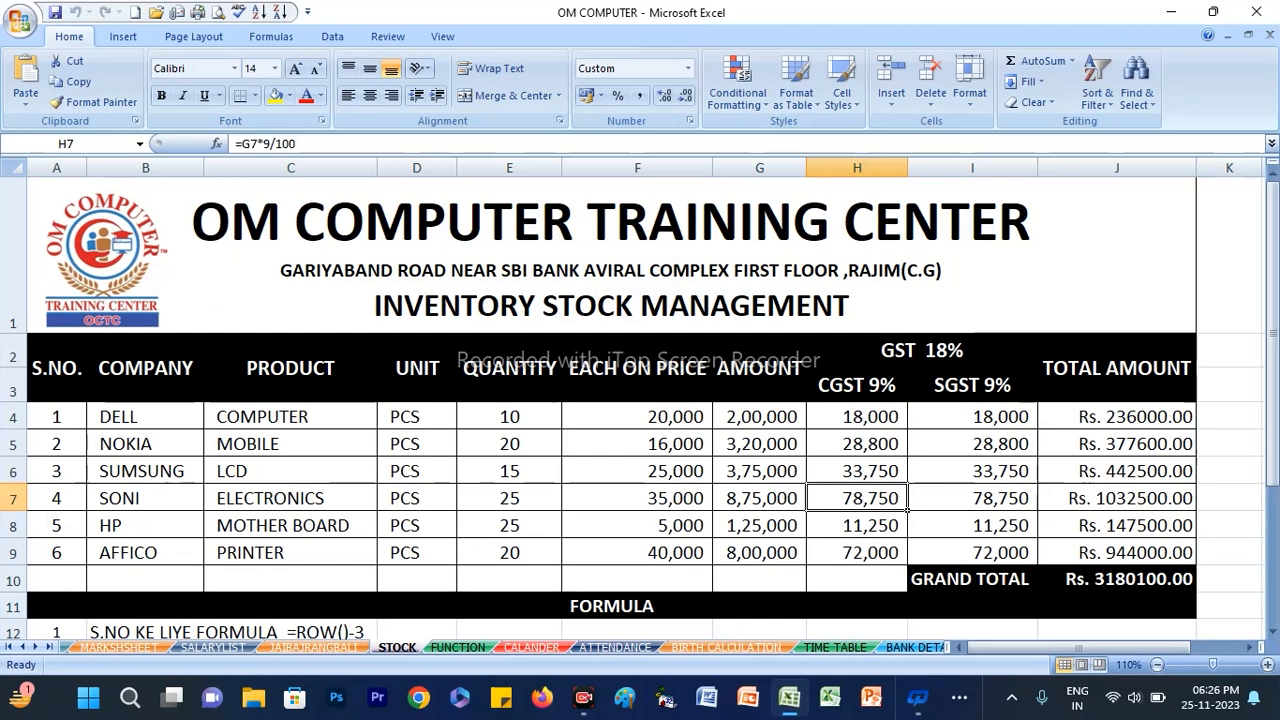
{"action": "left_click", "coordinate": [580, 340]}
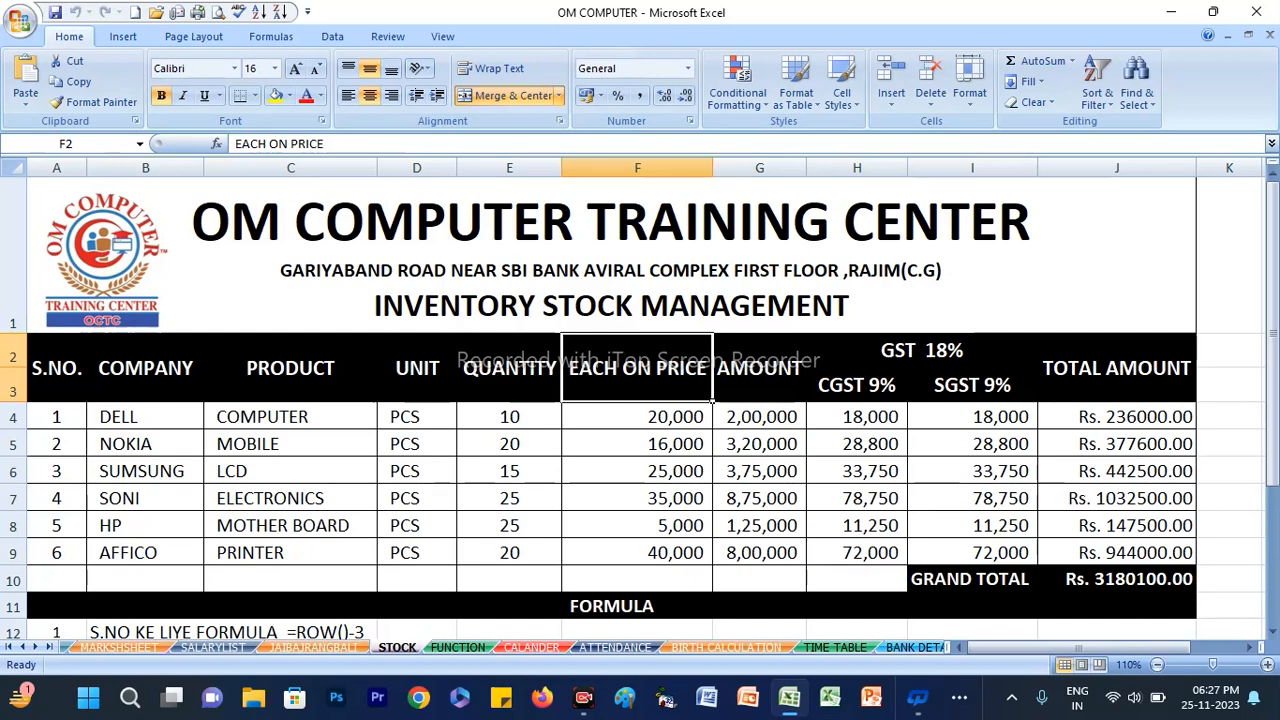
{"action": "left_click", "coordinate": [193, 37]}
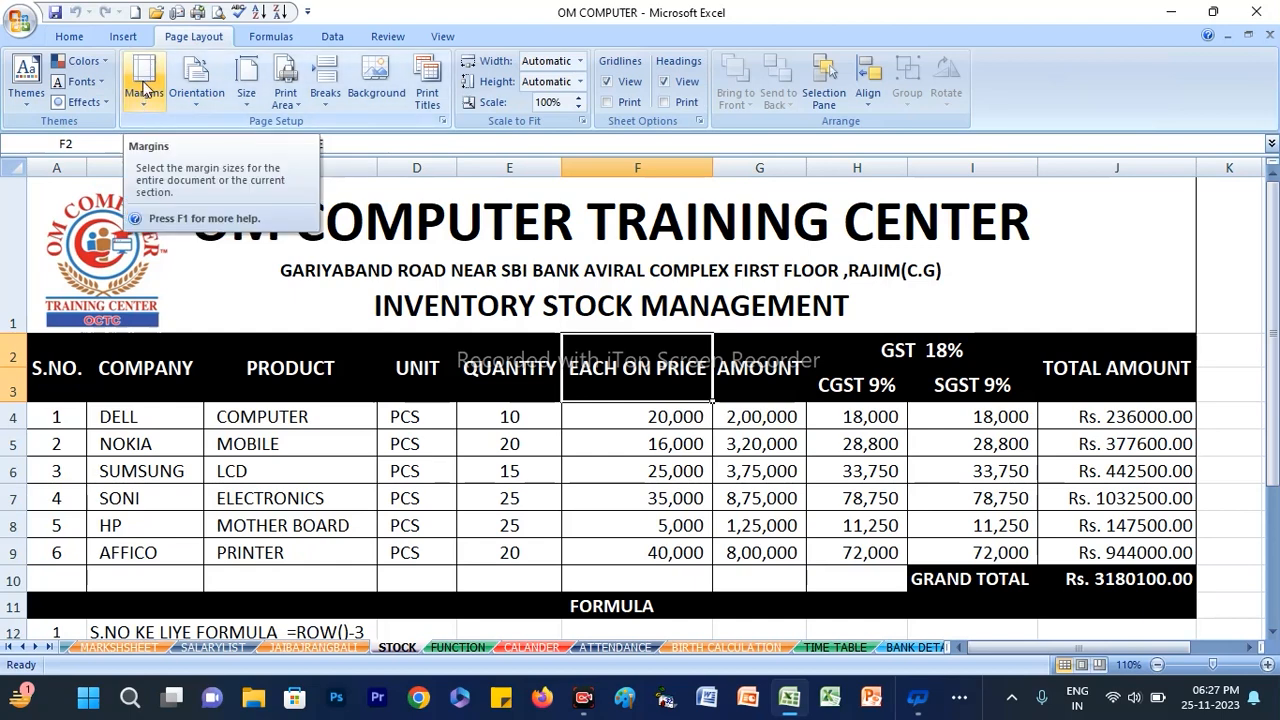
{"action": "left_click", "coordinate": [148, 103]}
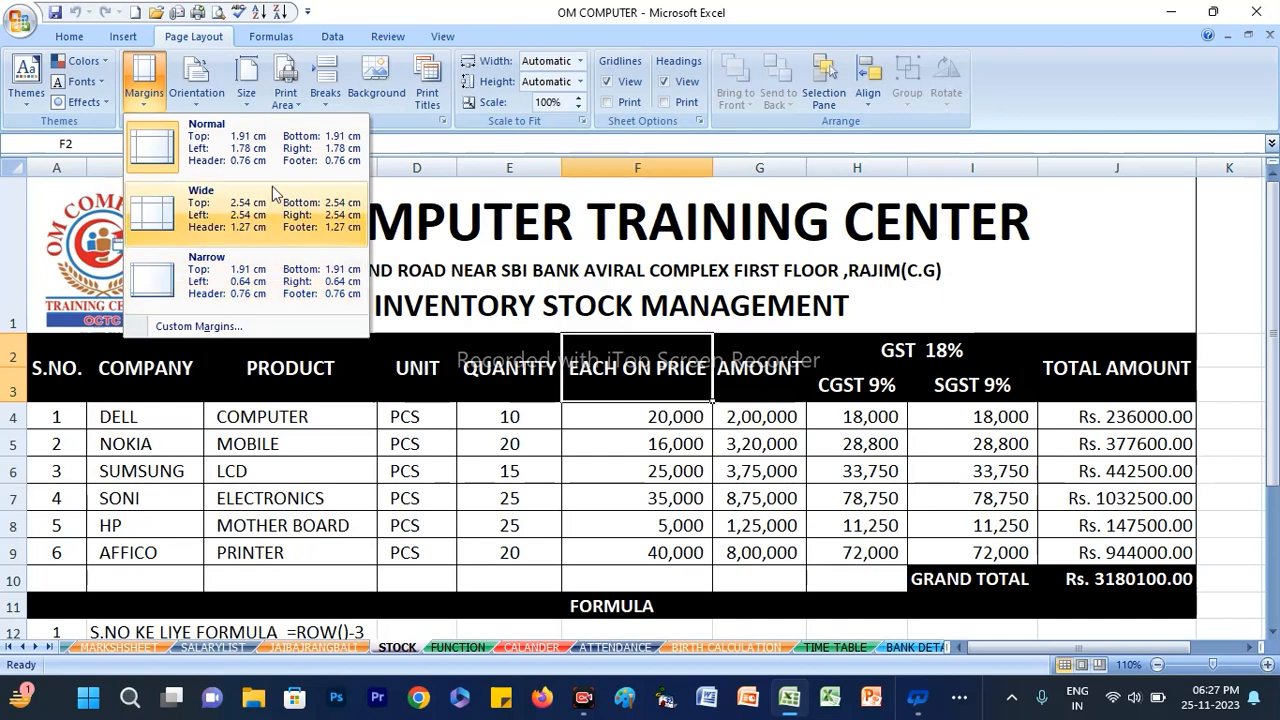
{"action": "left_click", "coordinate": [222, 160]}
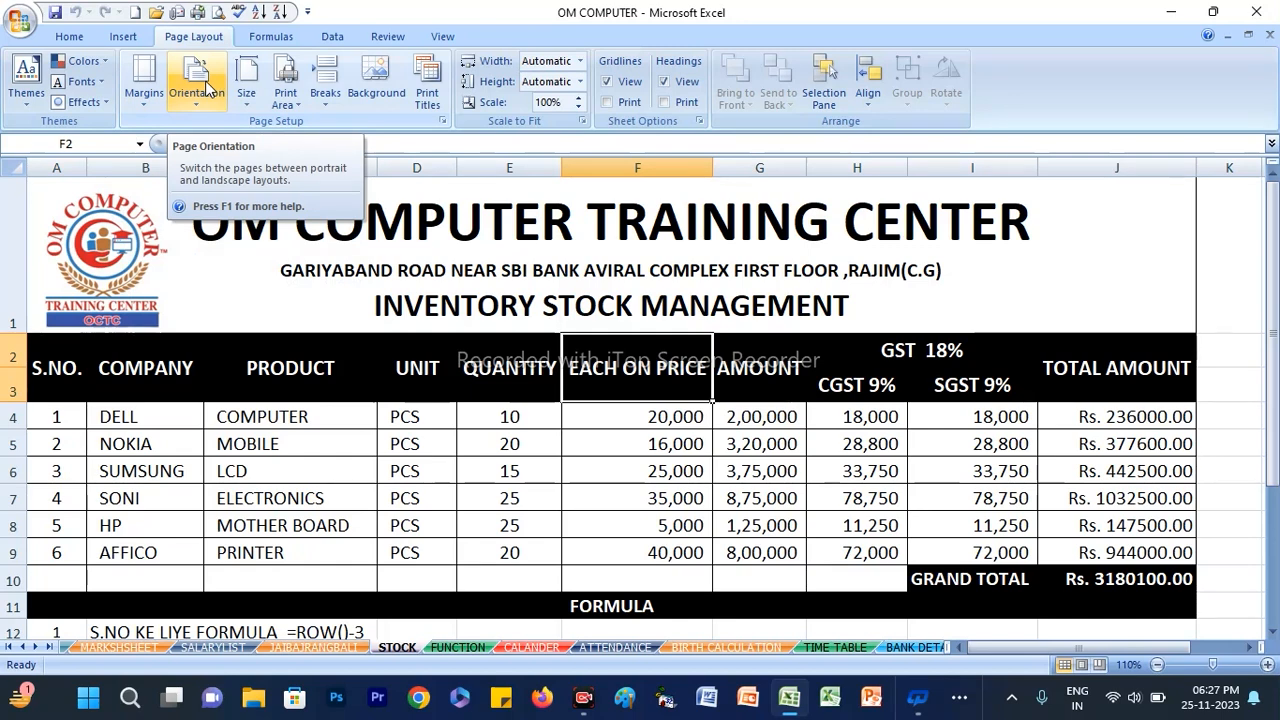
Set the STOCK sheet's page orientation to Portrait and its paper size to A4
{"action": "left_click", "coordinate": [208, 98]}
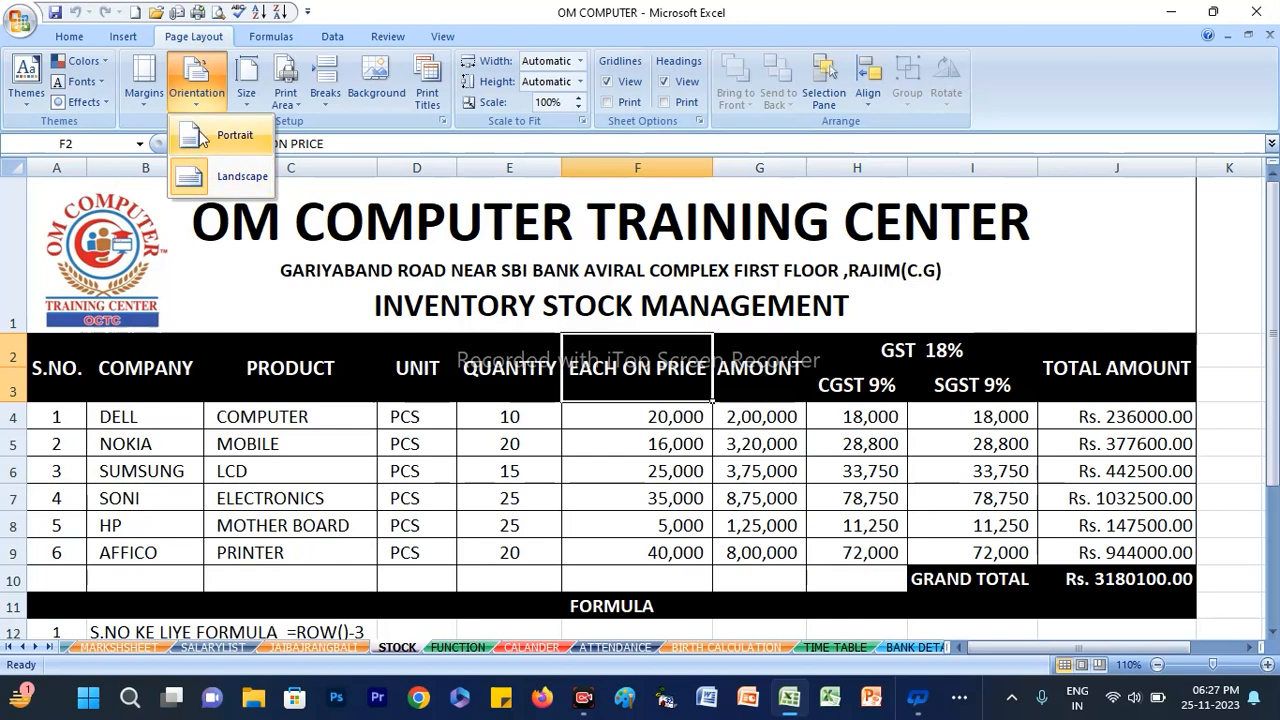
{"action": "left_click", "coordinate": [199, 134]}
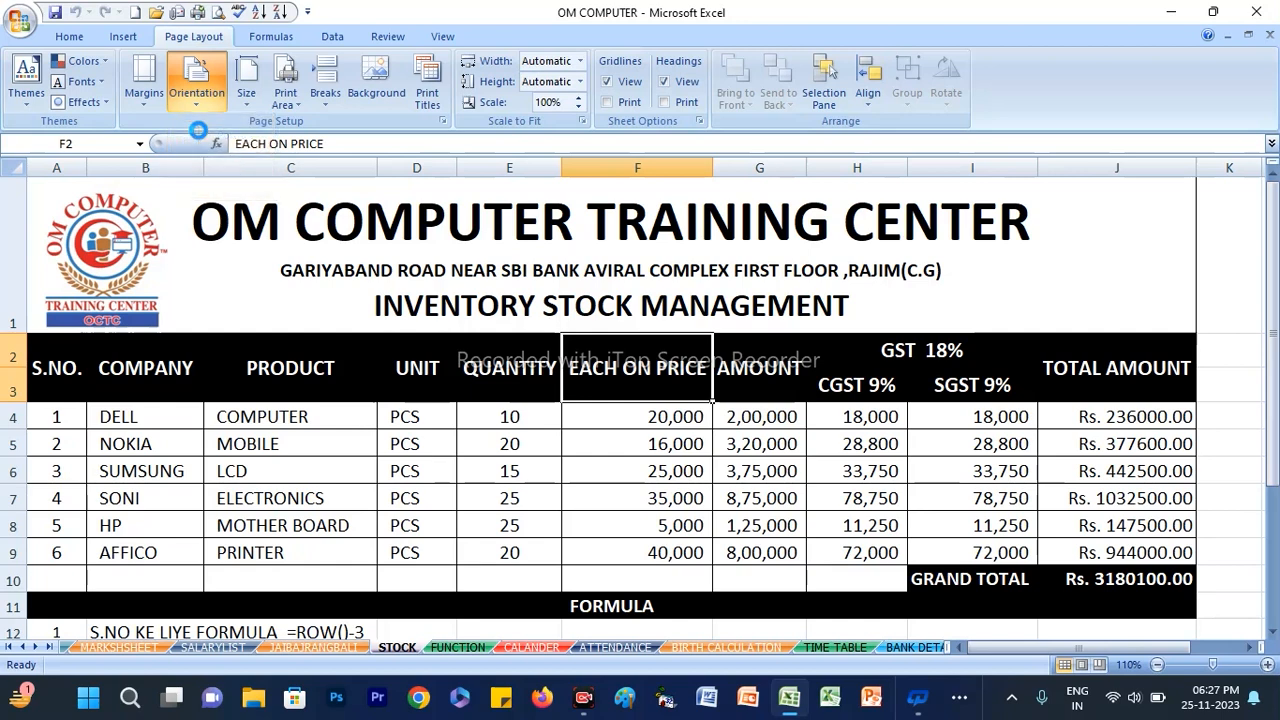
{"action": "left_click", "coordinate": [249, 90]}
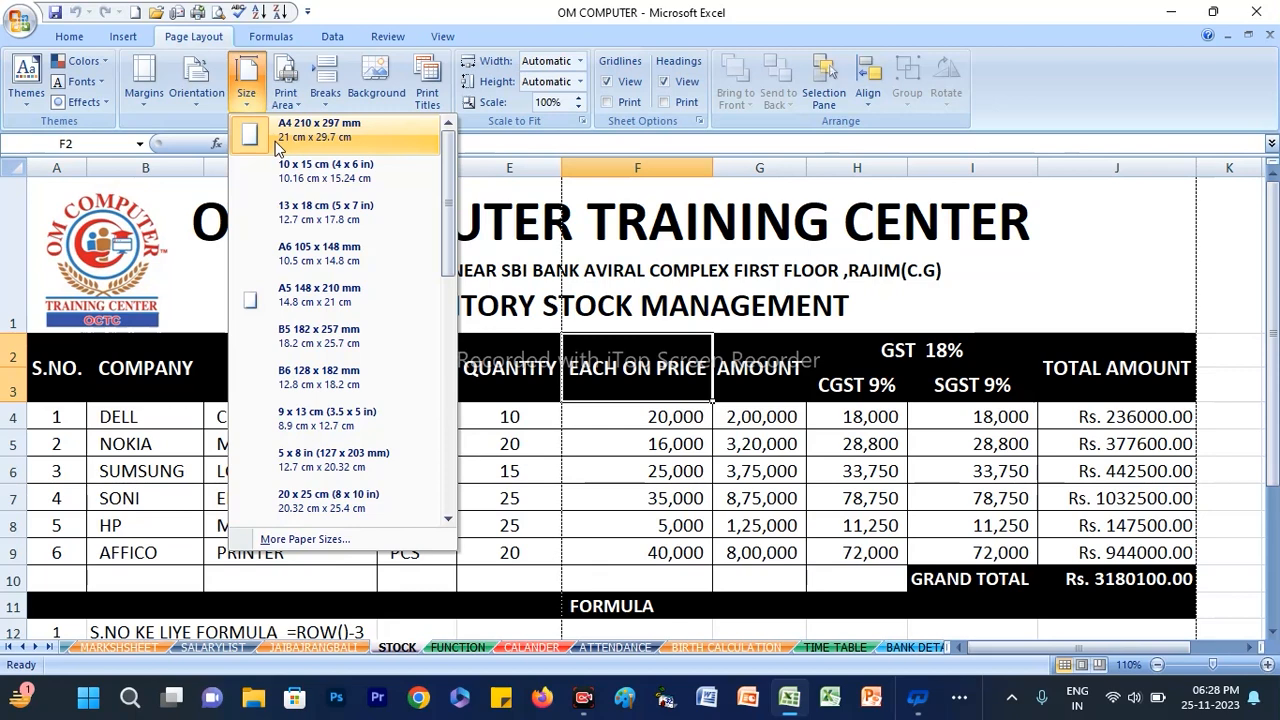
{"action": "left_click", "coordinate": [287, 142]}
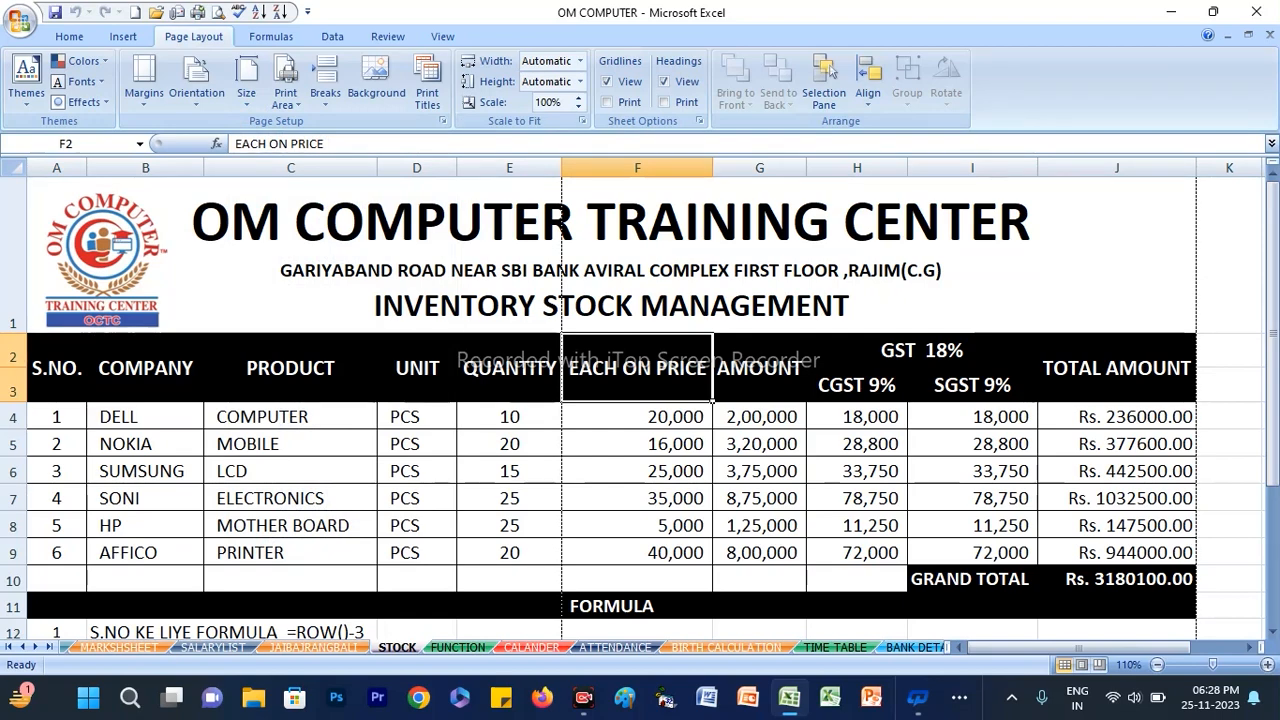
Move the chart below the FORMULA heading sideways so it lies within columns A to E
{"action": "scroll", "coordinate": [640, 400], "scroll_direction": "down", "scroll_amount": 2}
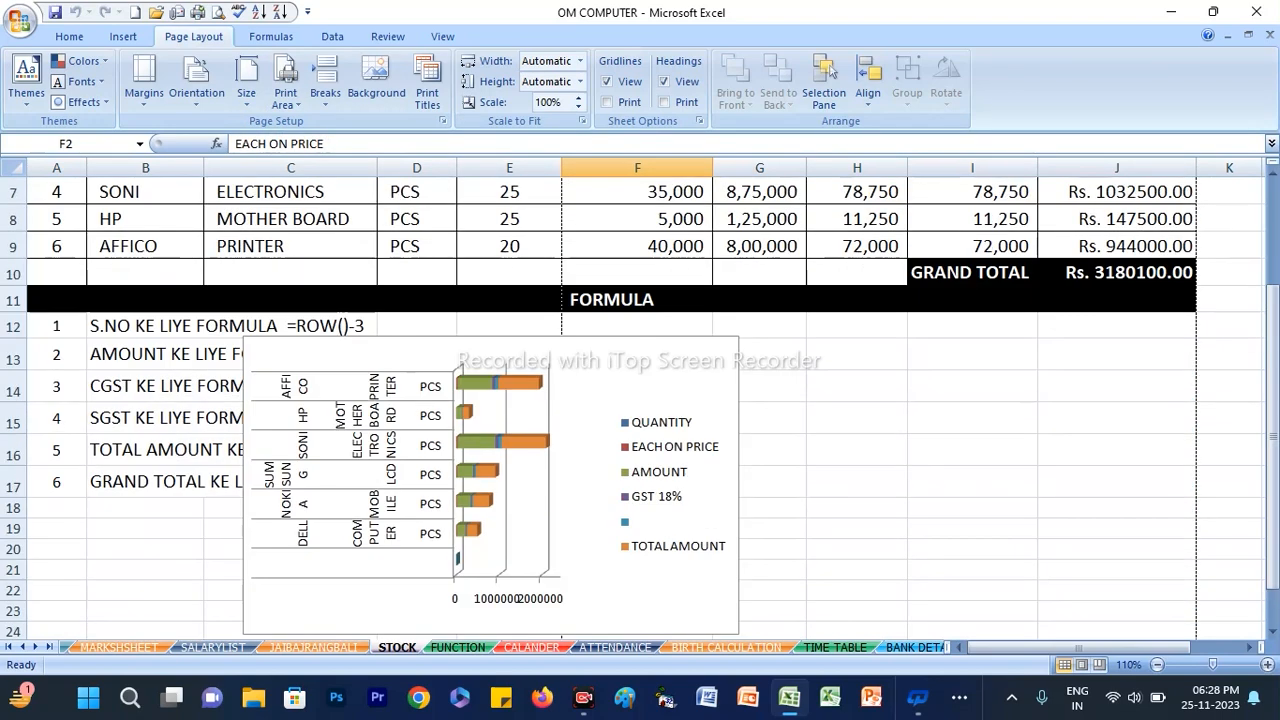
{"action": "left_click_drag", "start_coordinate": [558, 346], "coordinate": [362, 345]}
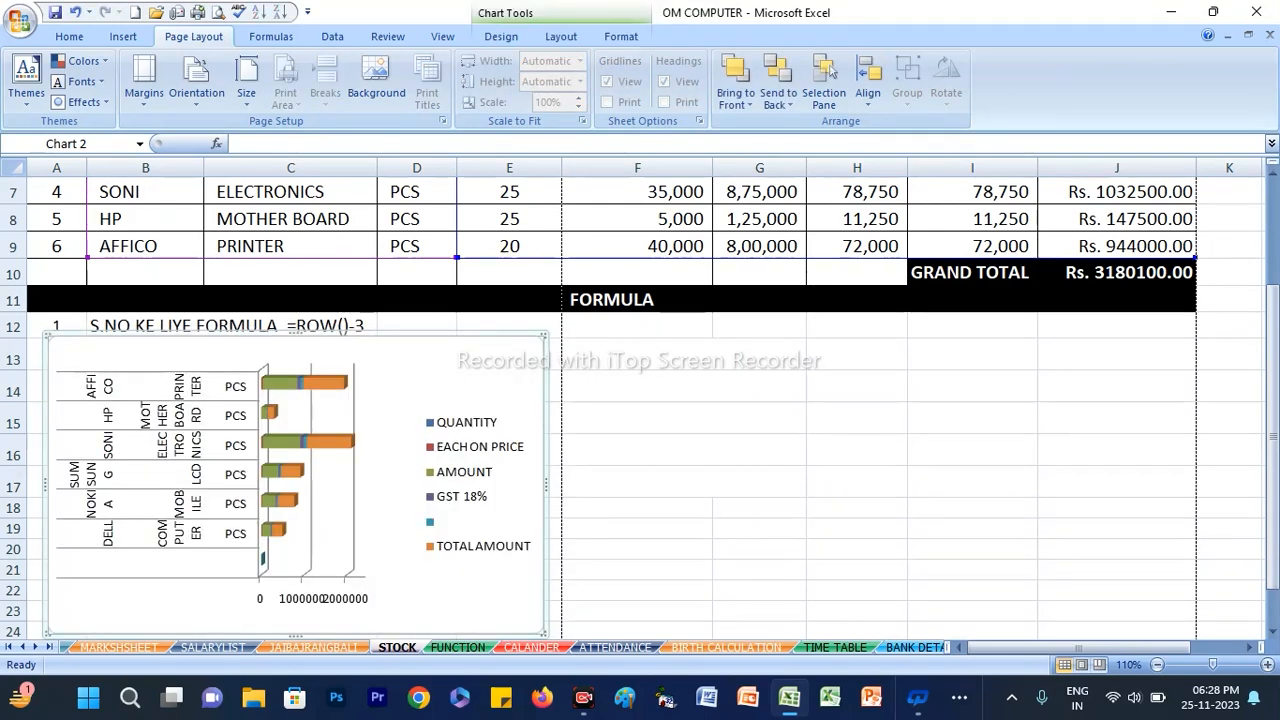
{"action": "scroll", "coordinate": [640, 400], "scroll_direction": "up", "scroll_amount": 2}
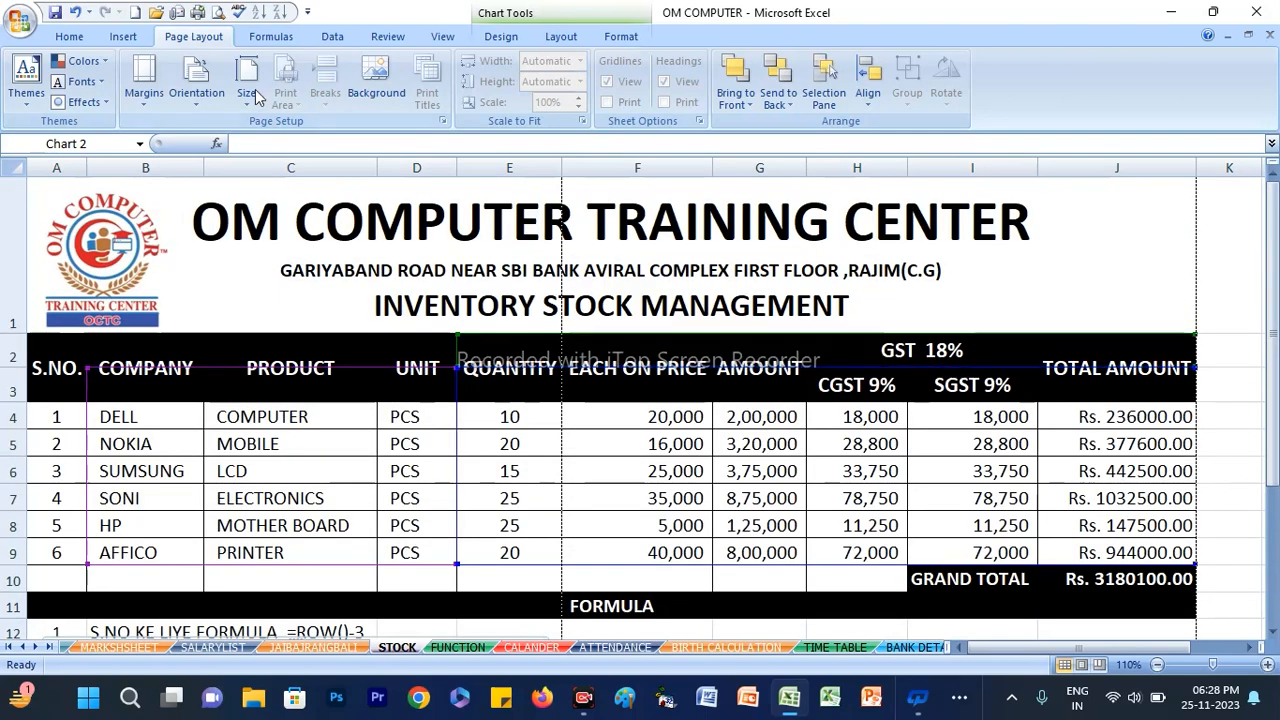
Change the page orientation to Landscape and check where the page break crosses the table
{"action": "left_click", "coordinate": [196, 82]}
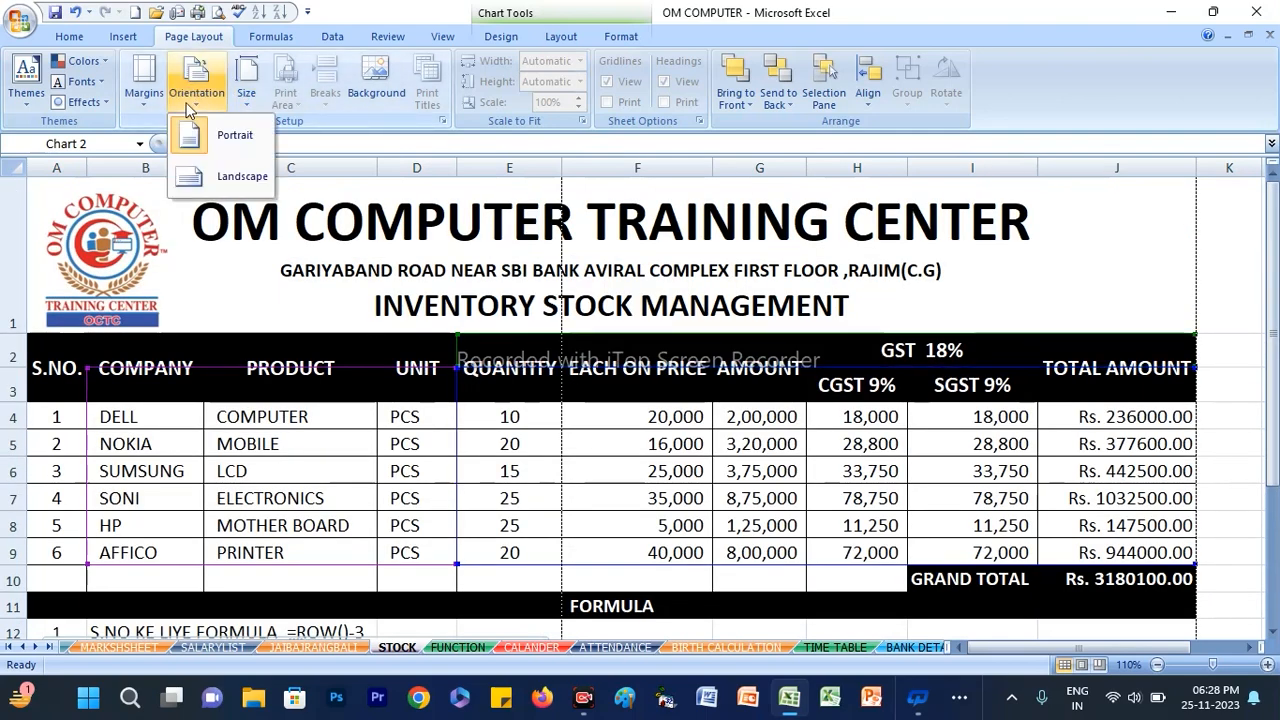
{"action": "left_click", "coordinate": [238, 175]}
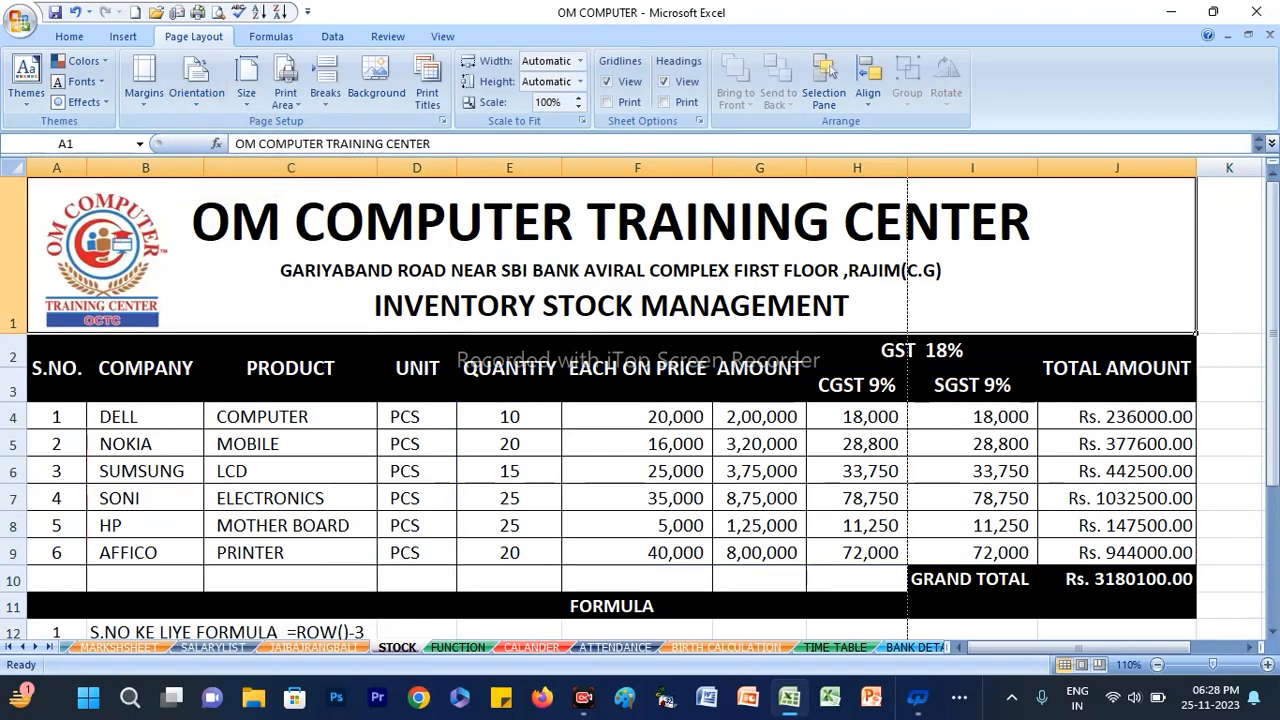
{"action": "scroll", "coordinate": [640, 400], "scroll_direction": "down", "scroll_amount": 1}
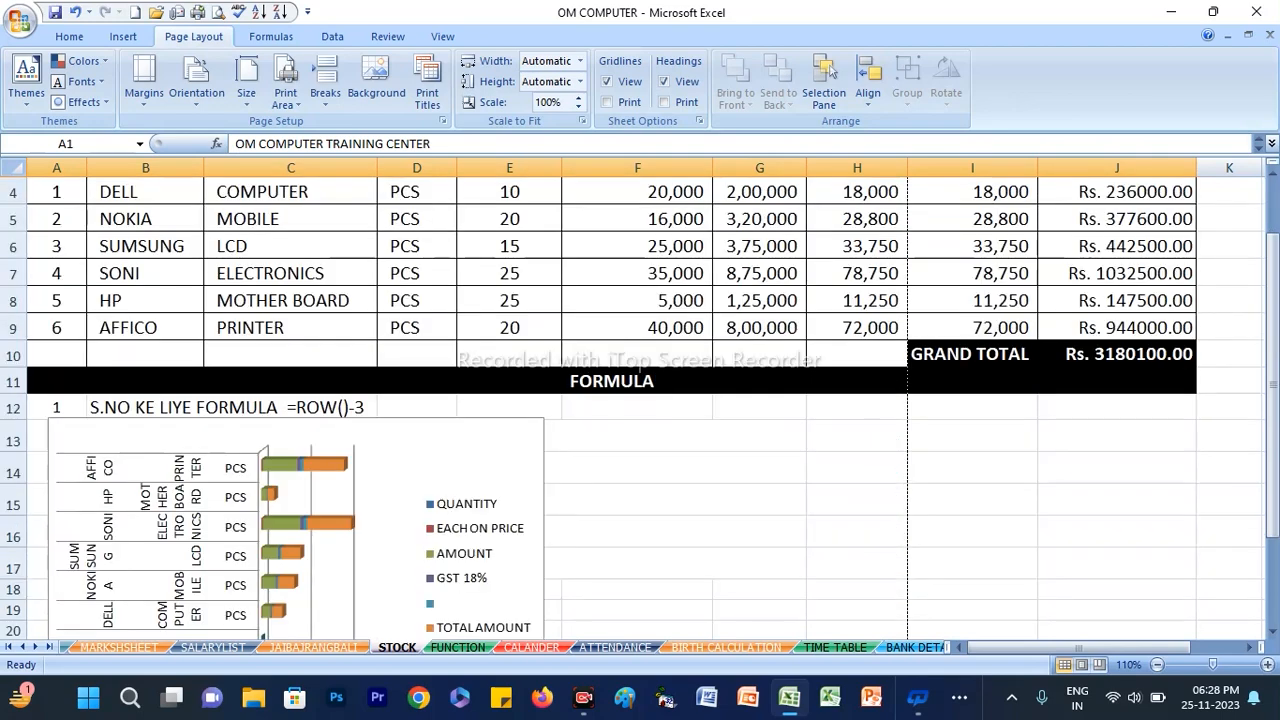
{"action": "scroll", "coordinate": [640, 400], "scroll_direction": "up", "scroll_amount": 1}
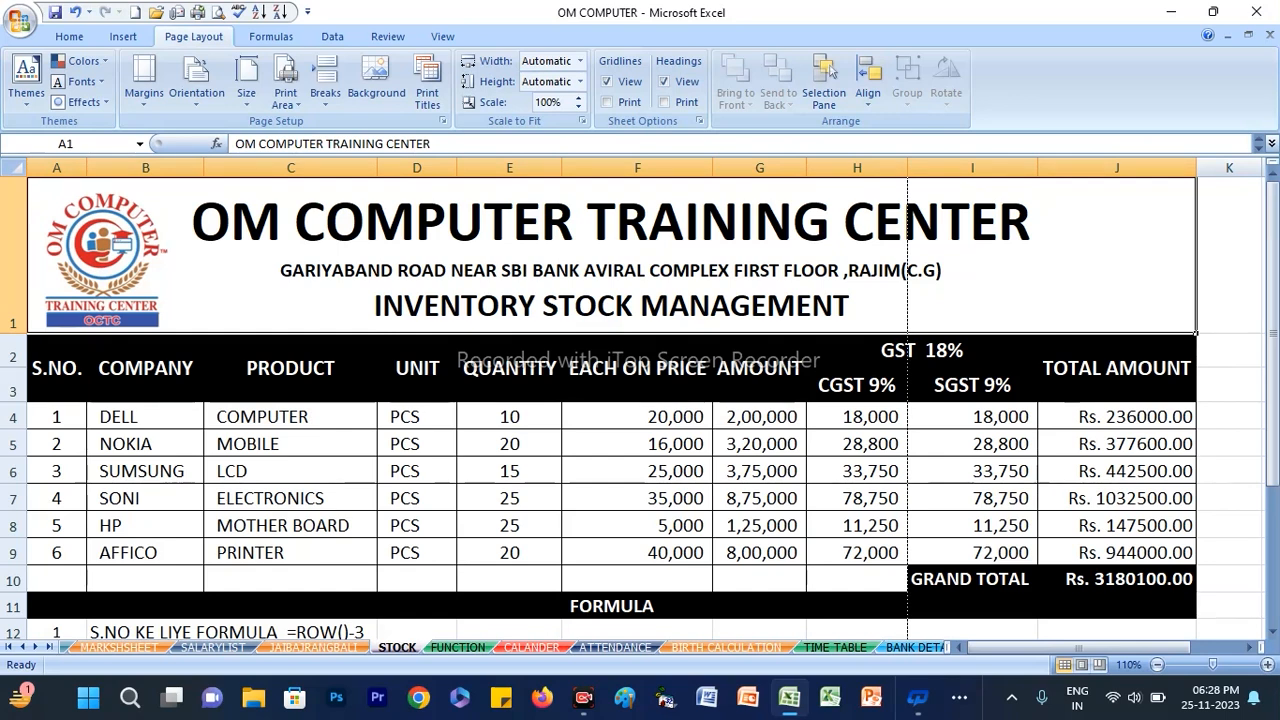
Apply the Narrow margins to the STOCK sheet
{"action": "left_click", "coordinate": [144, 82]}
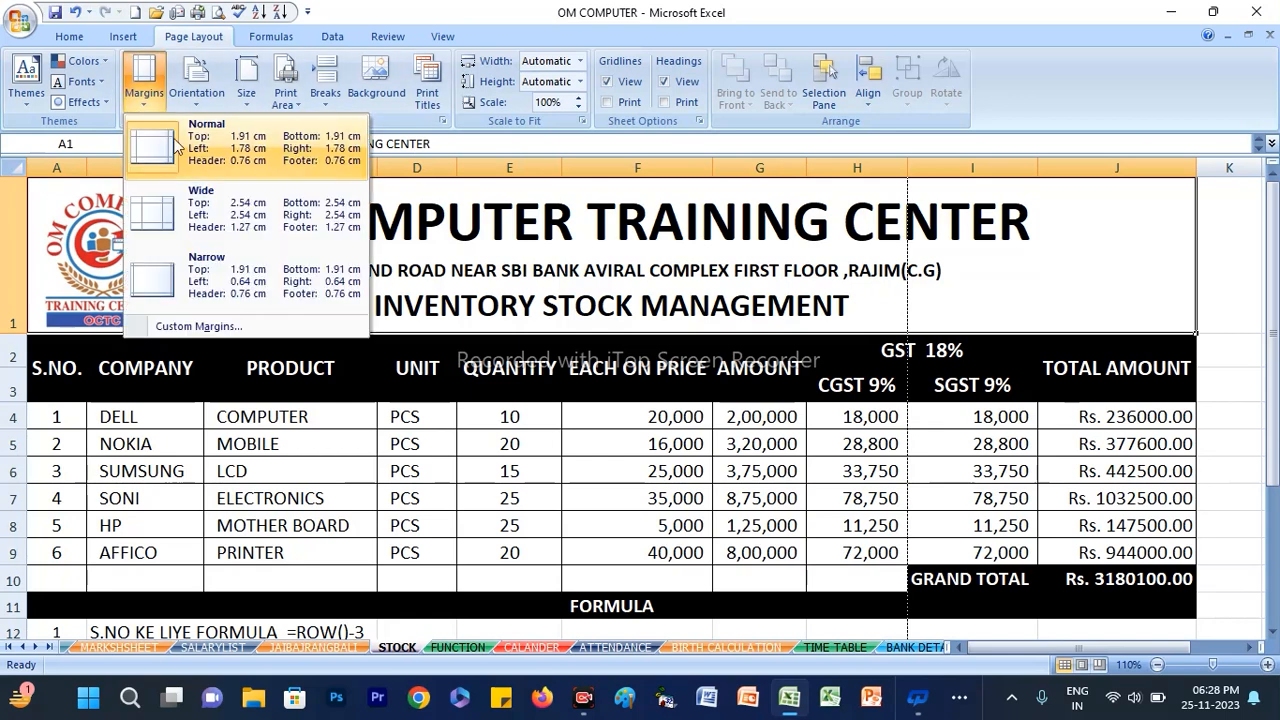
{"action": "left_click", "coordinate": [200, 275]}
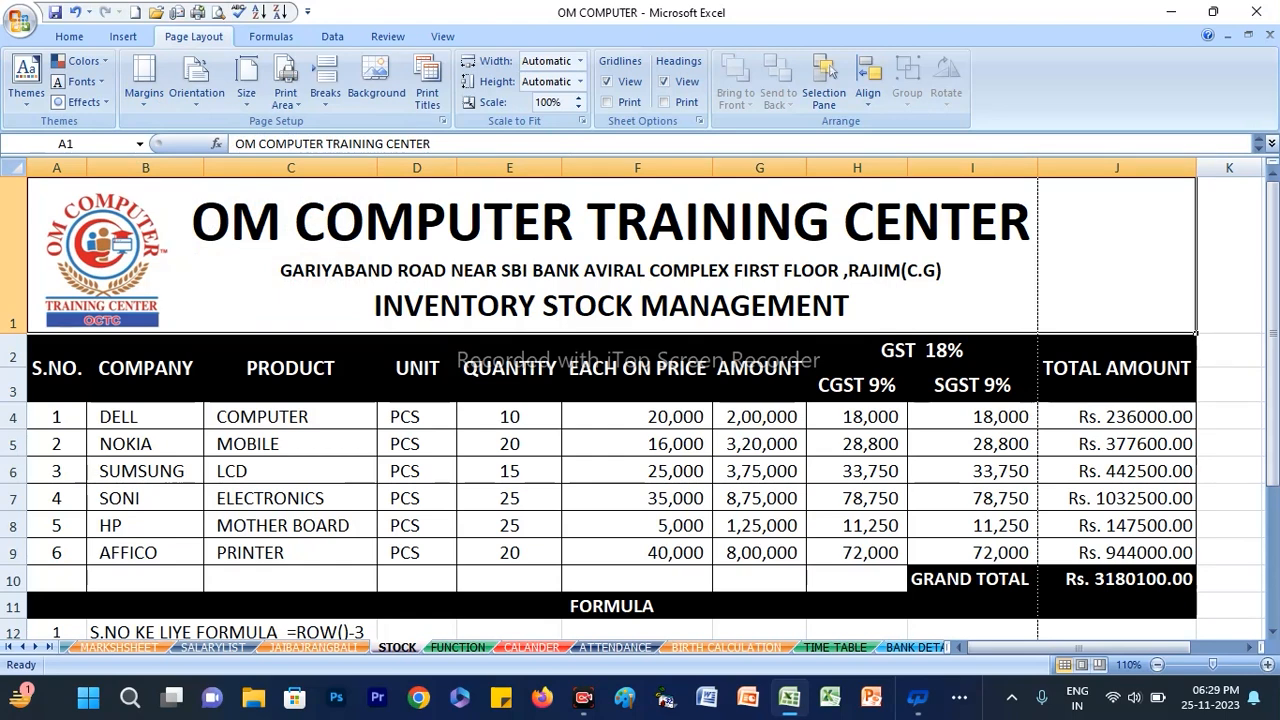
{"action": "left_click", "coordinate": [144, 80]}
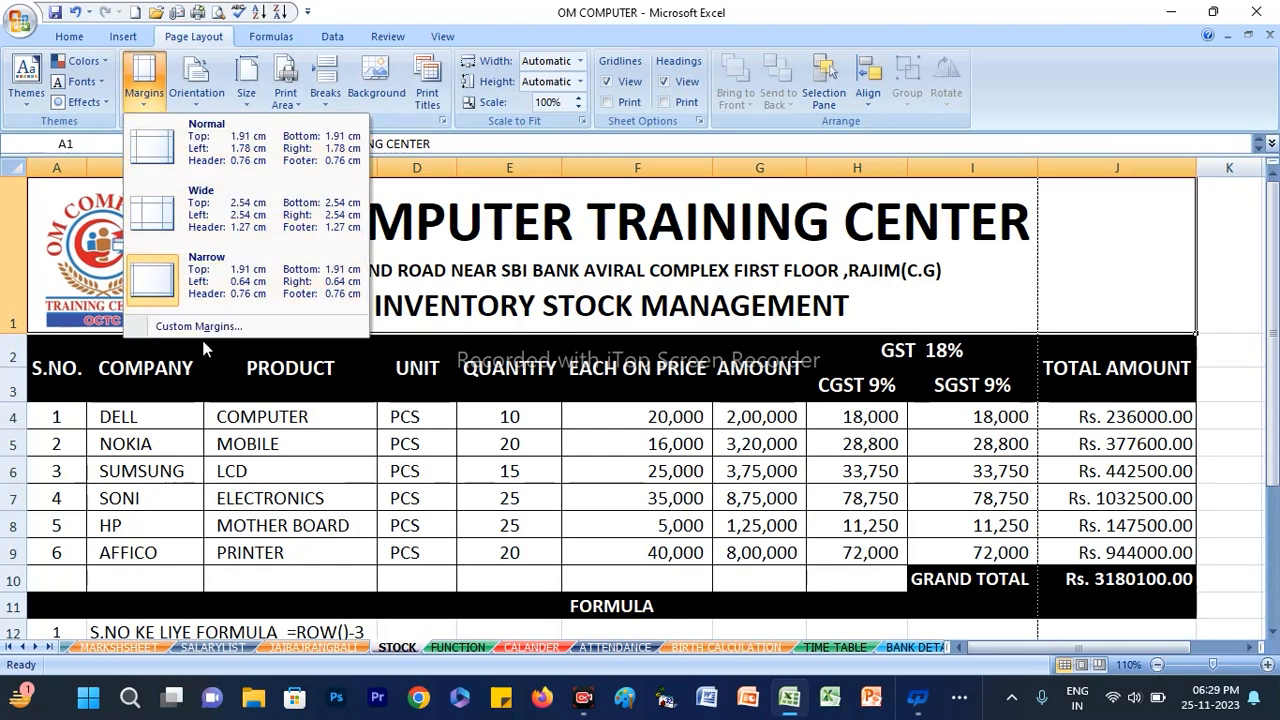
{"action": "left_click", "coordinate": [201, 290]}
Reapply the Landscape orientation and select A4 as the paper size
{"action": "left_click", "coordinate": [196, 80]}
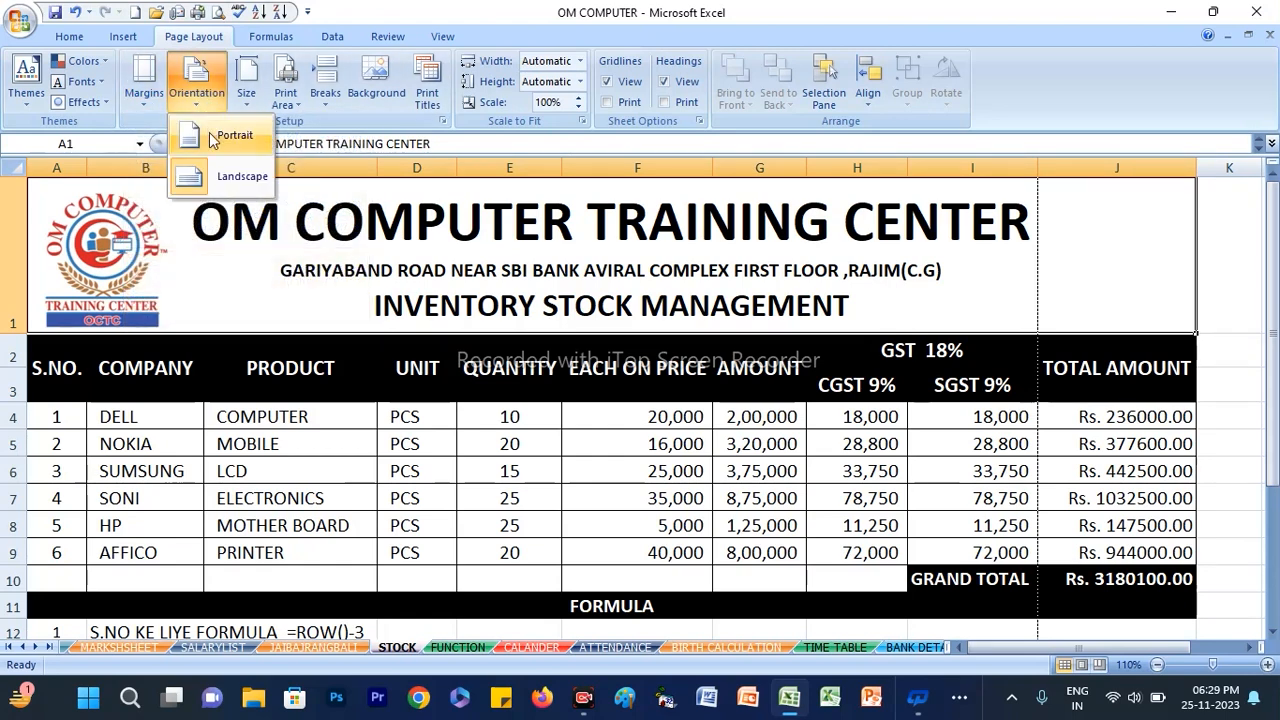
{"action": "left_click", "coordinate": [220, 177]}
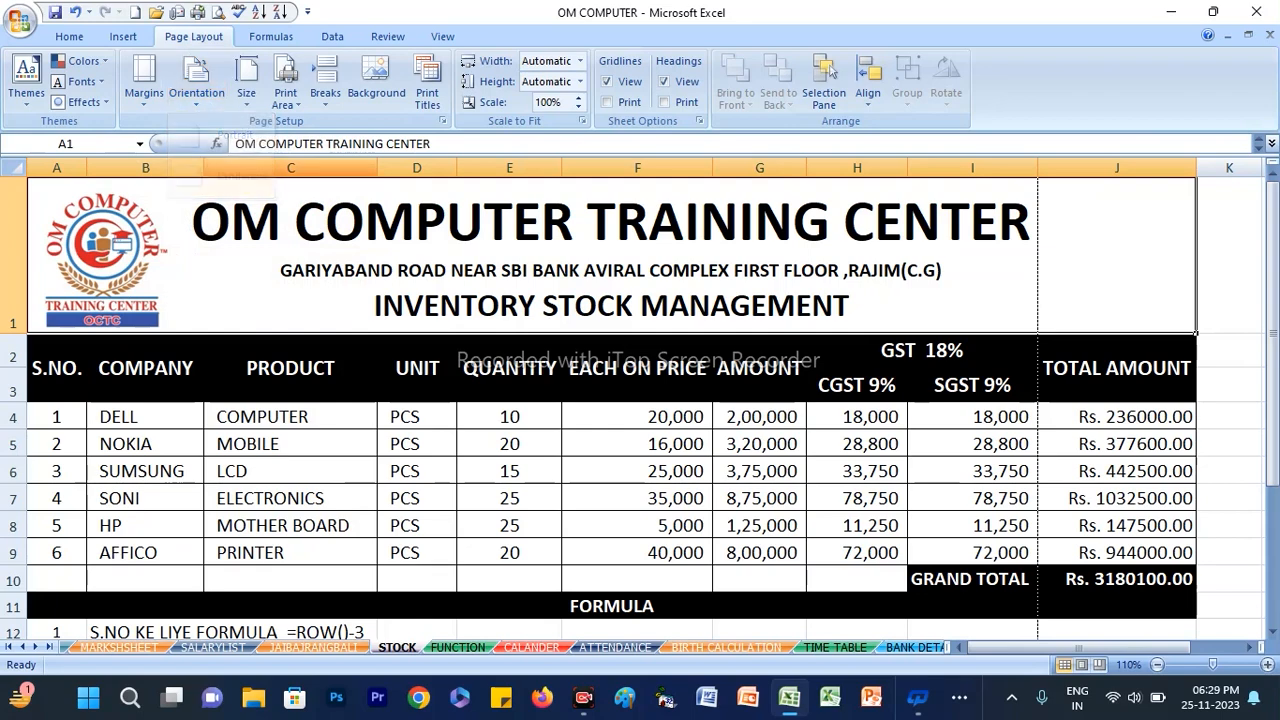
{"action": "left_click", "coordinate": [245, 98]}
{"action": "left_click", "coordinate": [276, 135]}
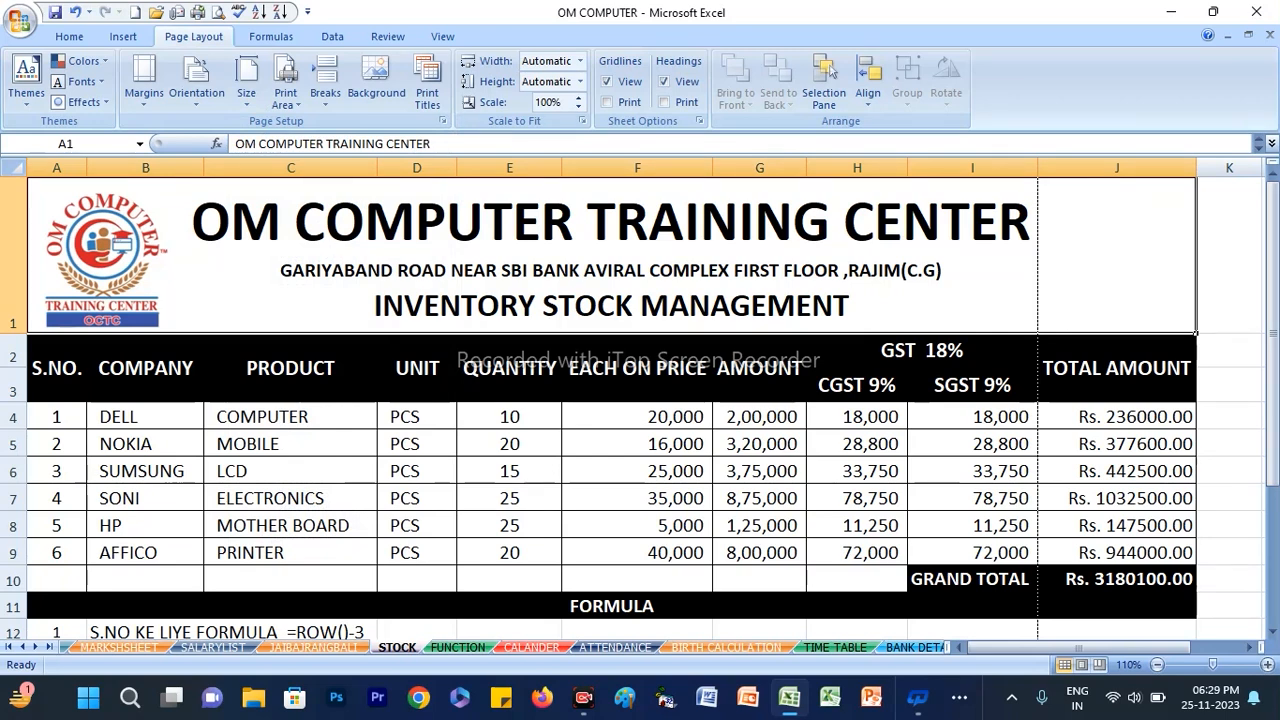
AutoFit the widths of columns C, D, E, G, H and J to their contents
{"action": "double_click", "coordinate": [377, 168]}
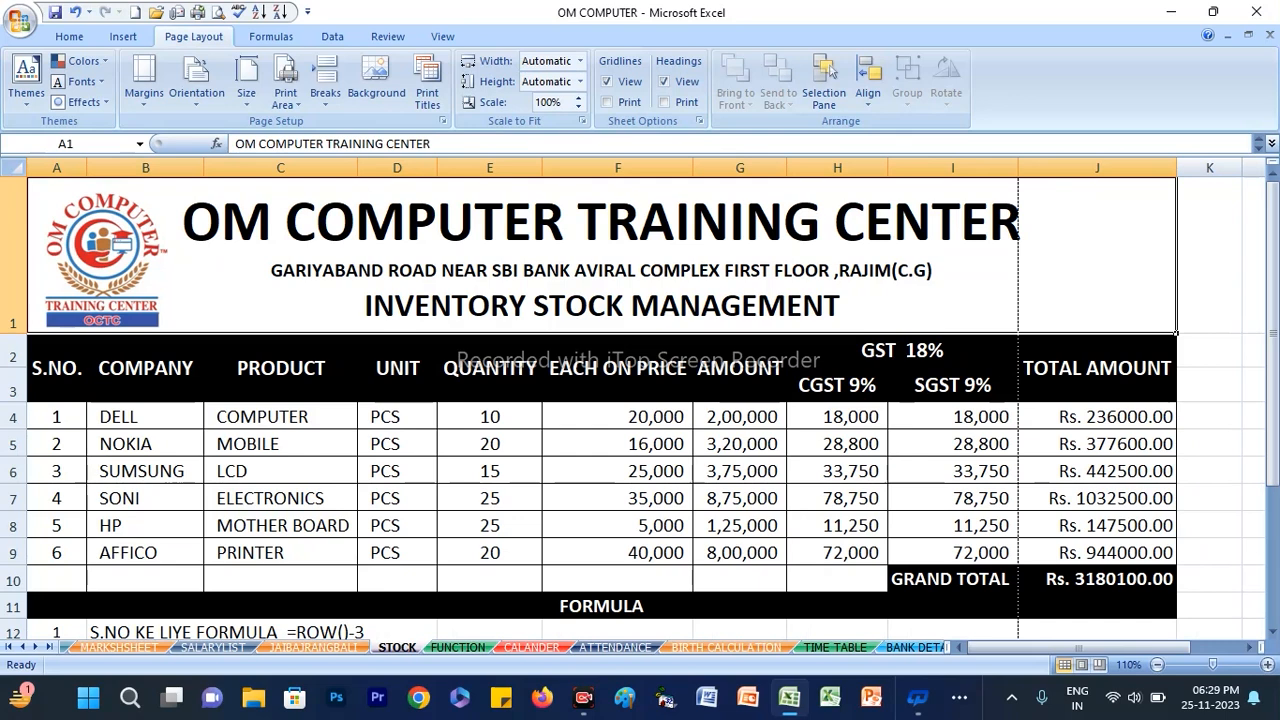
{"action": "double_click", "coordinate": [437, 168]}
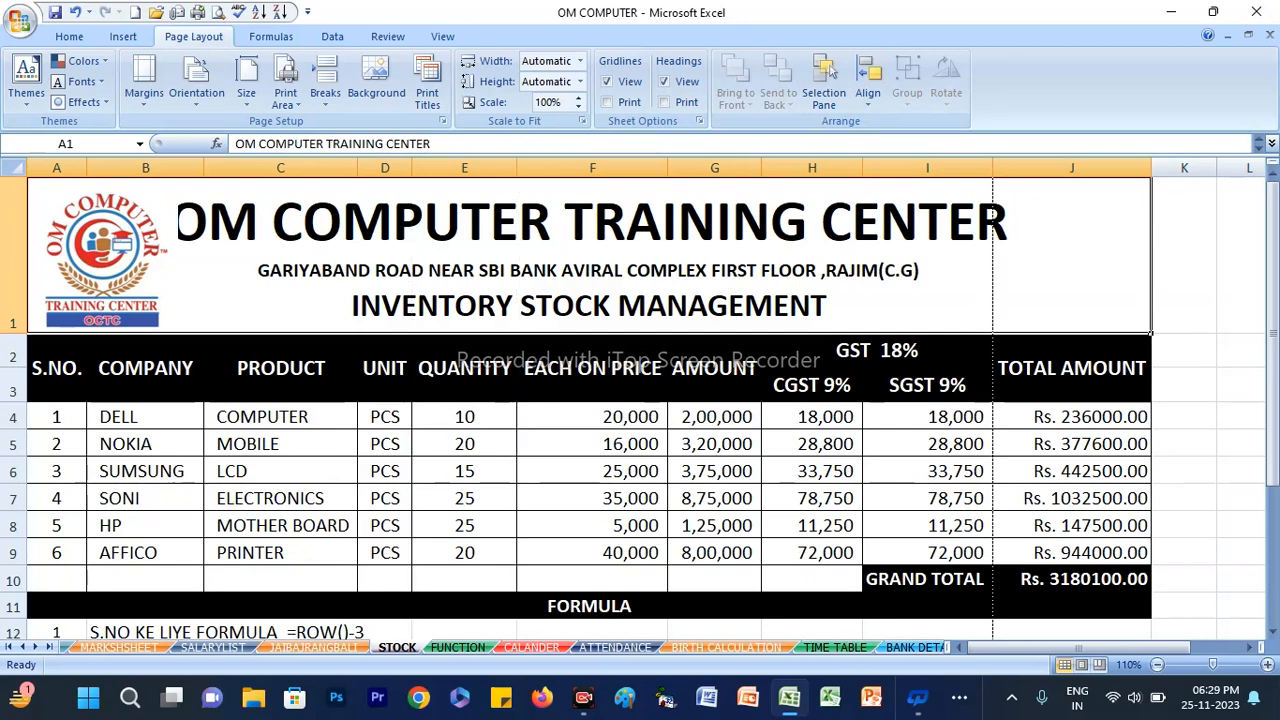
{"action": "double_click", "coordinate": [517, 168]}
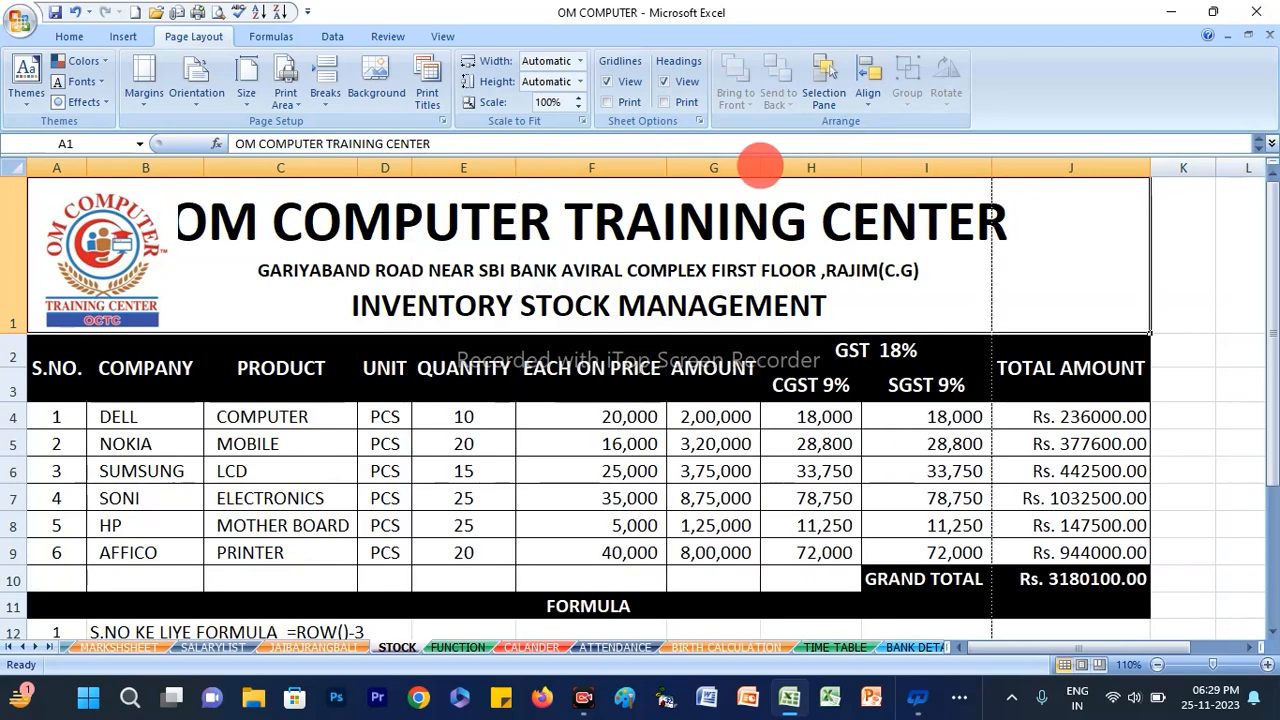
{"action": "double_click", "coordinate": [761, 168]}
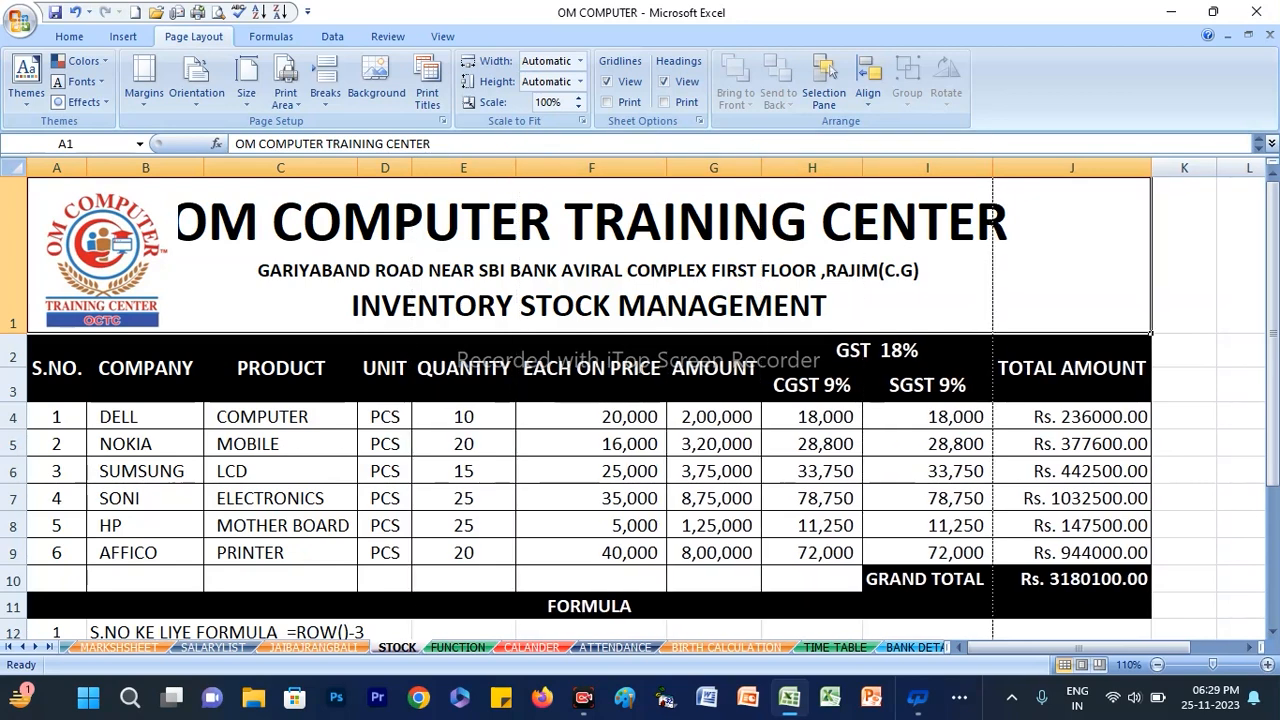
{"action": "double_click", "coordinate": [862, 168]}
{"action": "double_click", "coordinate": [1136, 168]}
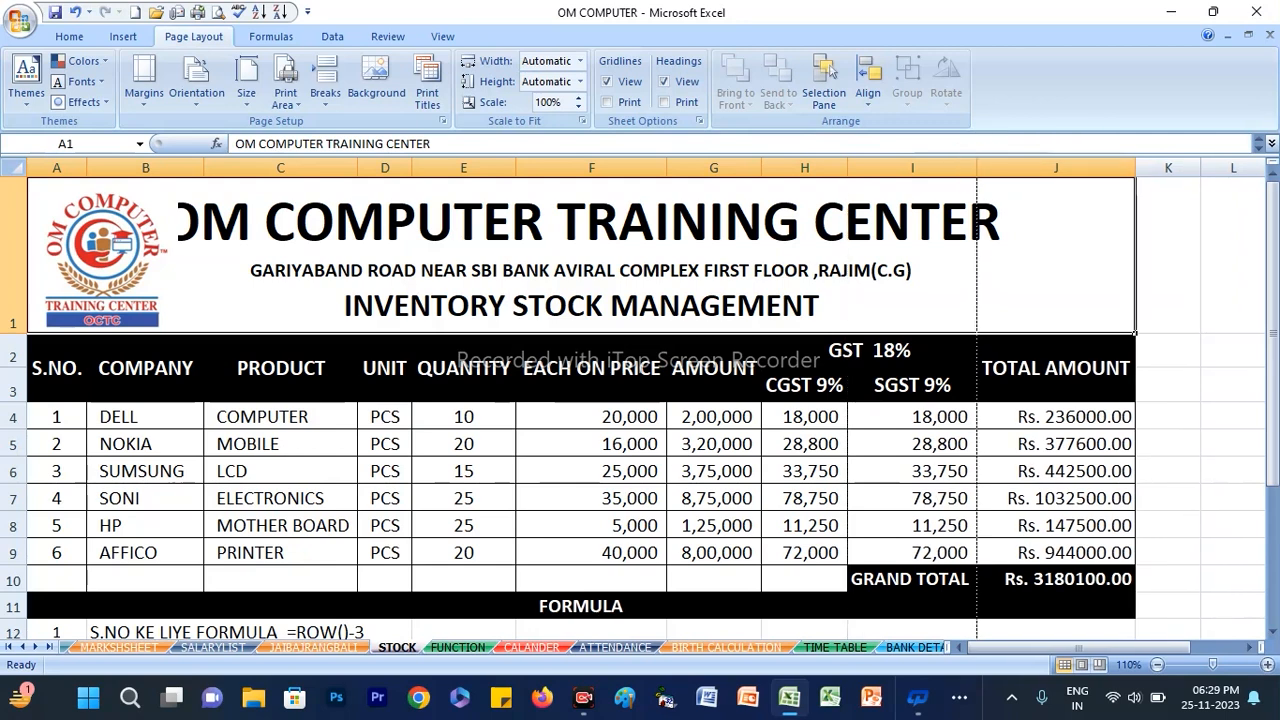
{"action": "double_click", "coordinate": [1136, 168]}
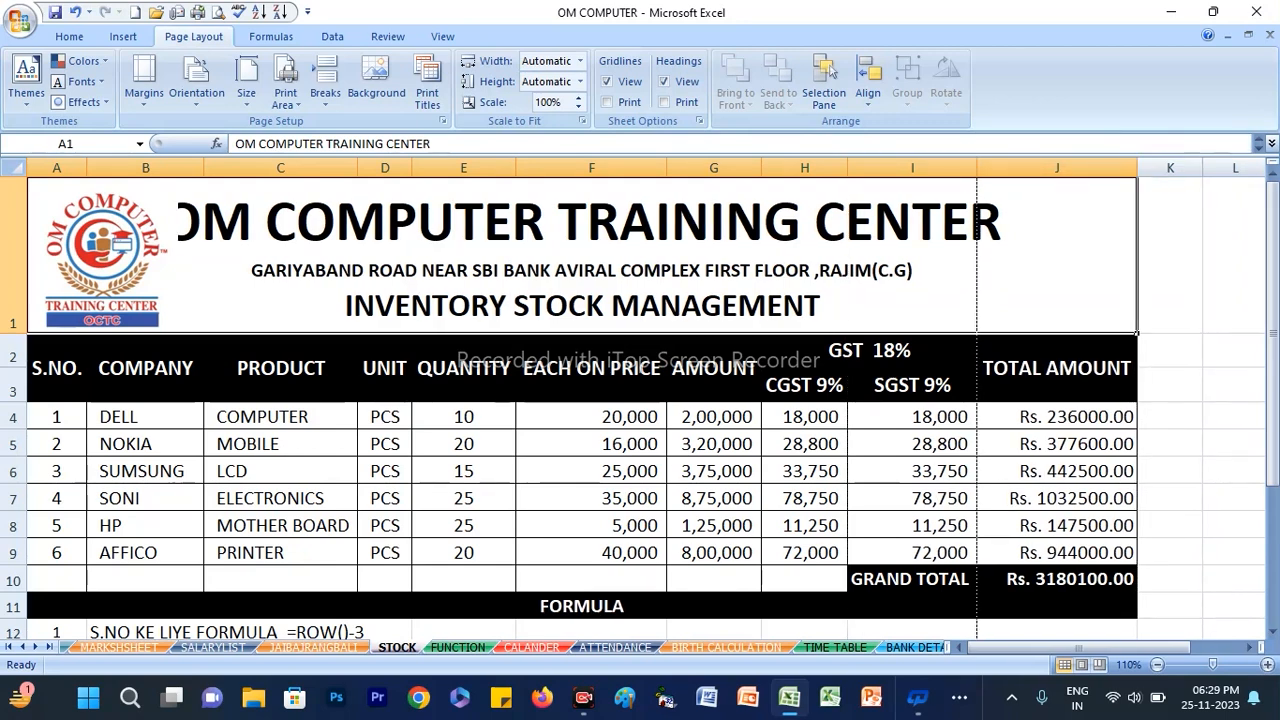
{"action": "double_click", "coordinate": [358, 168]}
Widen columns A and B slightly and narrow column I to just fit its SGST 9% heading
{"action": "mouse_move", "coordinate": [204, 168]}
{"action": "left_mouse_down"}
{"action": "mouse_move", "coordinate": [219, 168]}
{"action": "mouse_move", "coordinate": [206, 168]}
{"action": "left_mouse_up"}
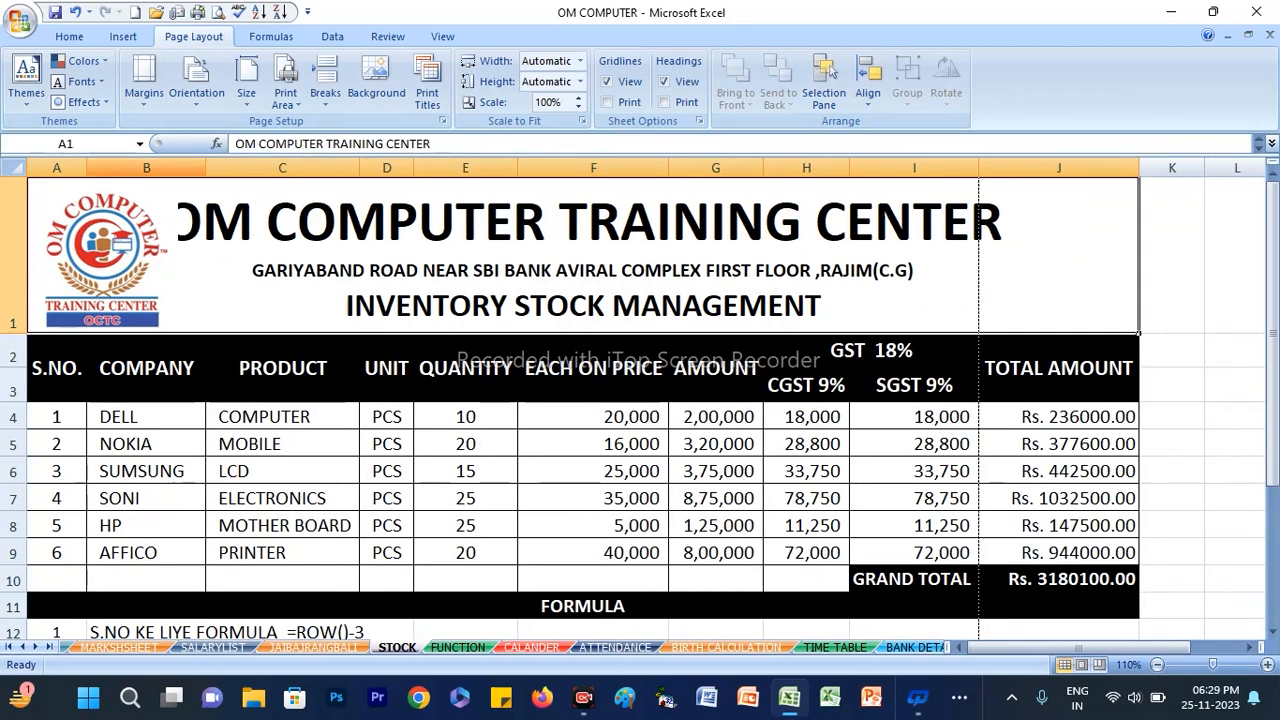
{"action": "left_click_drag", "start_coordinate": [88, 168], "coordinate": [89, 168]}
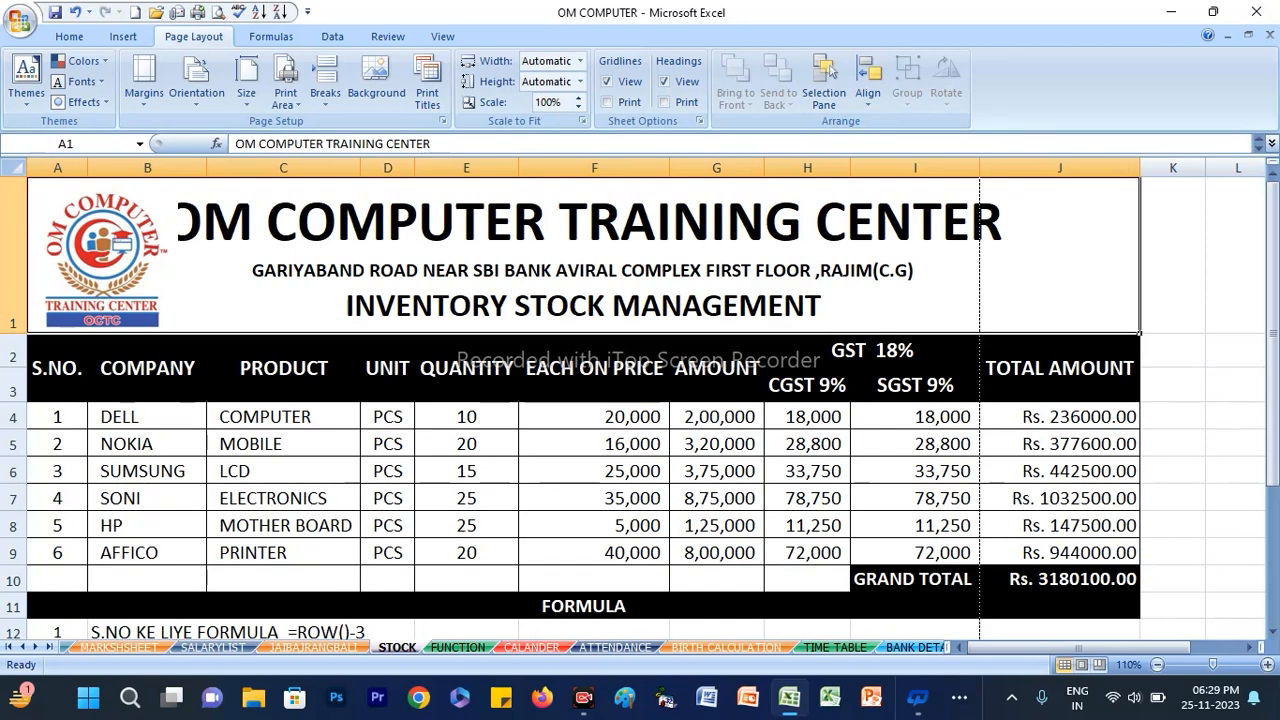
{"action": "left_click_drag", "start_coordinate": [980, 168], "coordinate": [944, 168]}
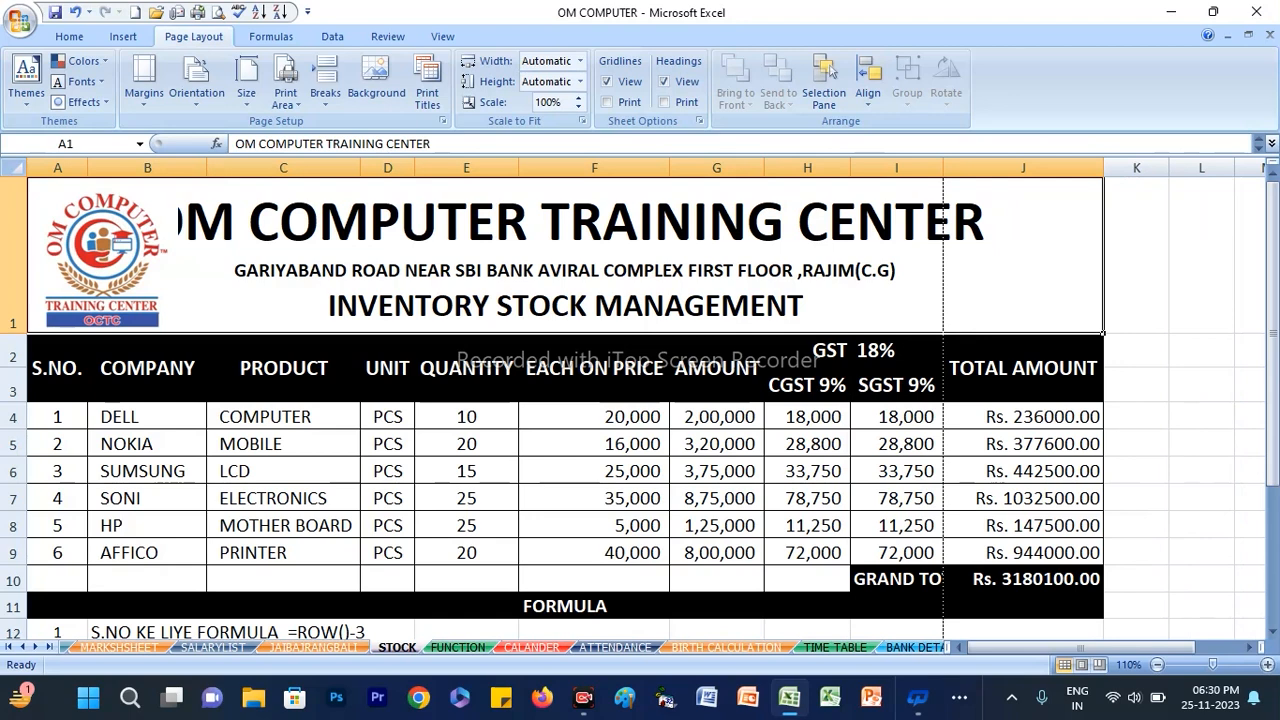
{"action": "left_click", "coordinate": [852, 356]}
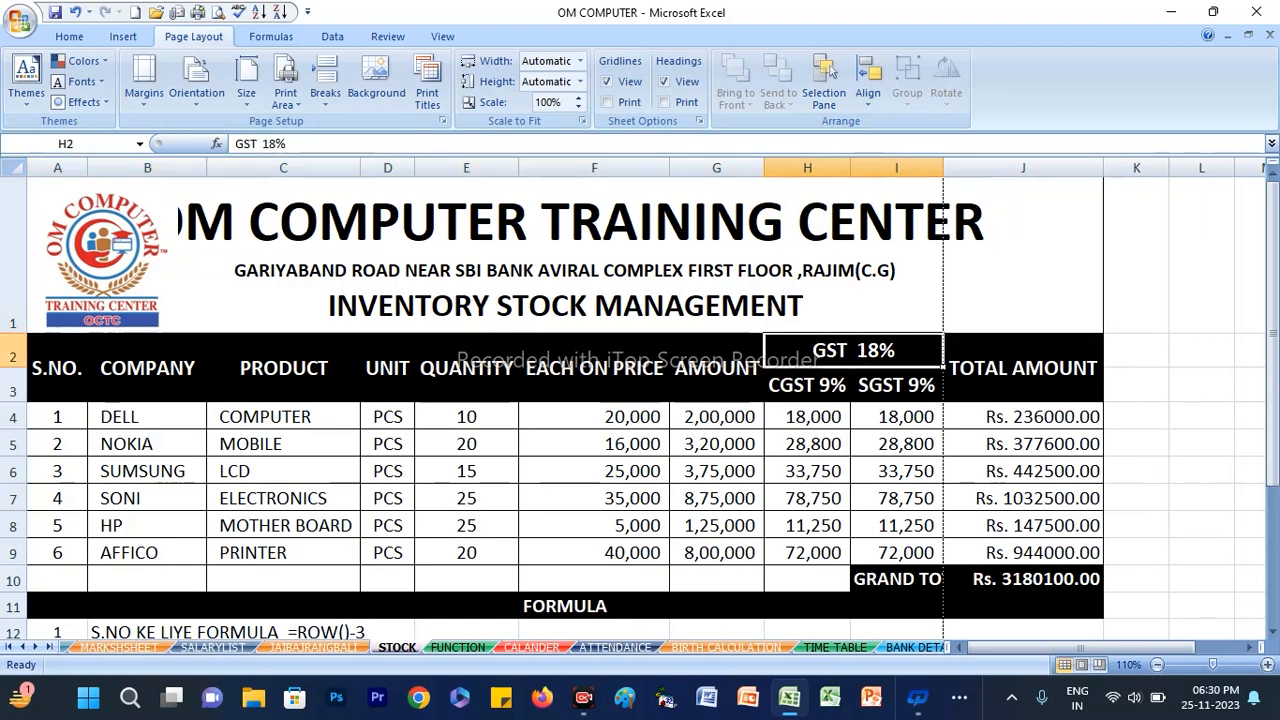
{"action": "left_click", "coordinate": [880, 465]}
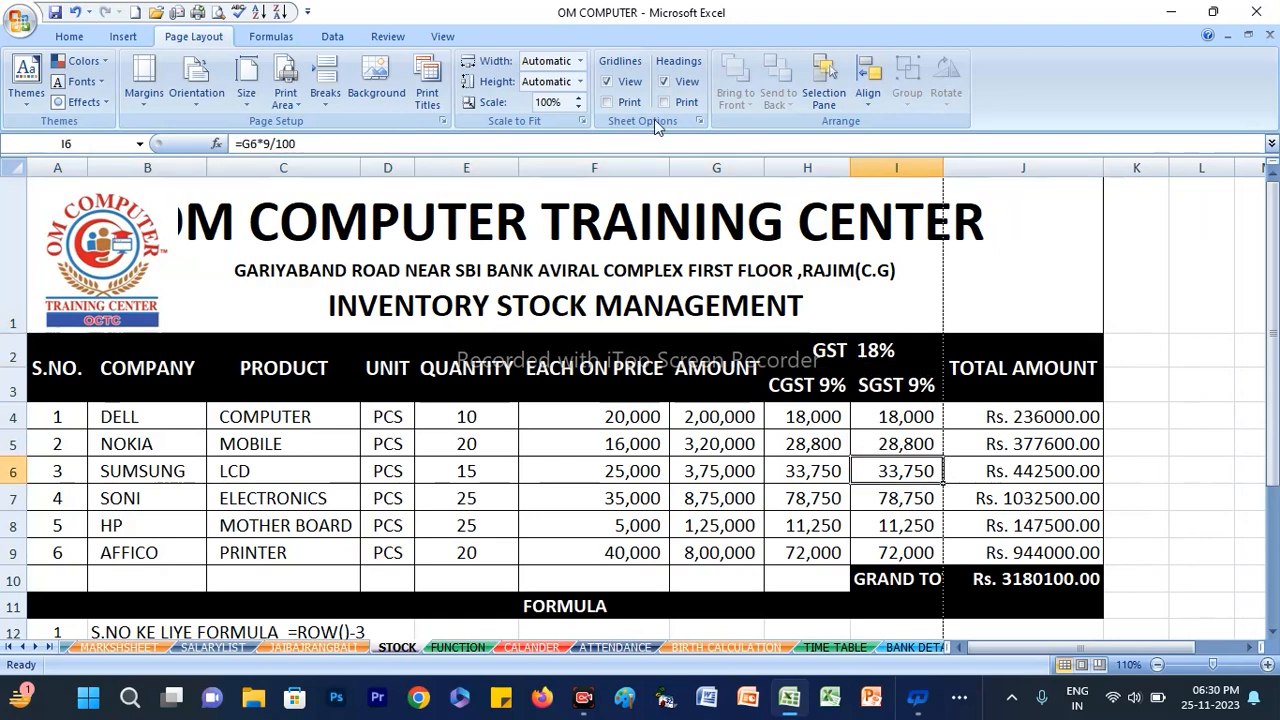
{"action": "left_click", "coordinate": [1106, 172]}
{"action": "left_click", "coordinate": [430, 240]}
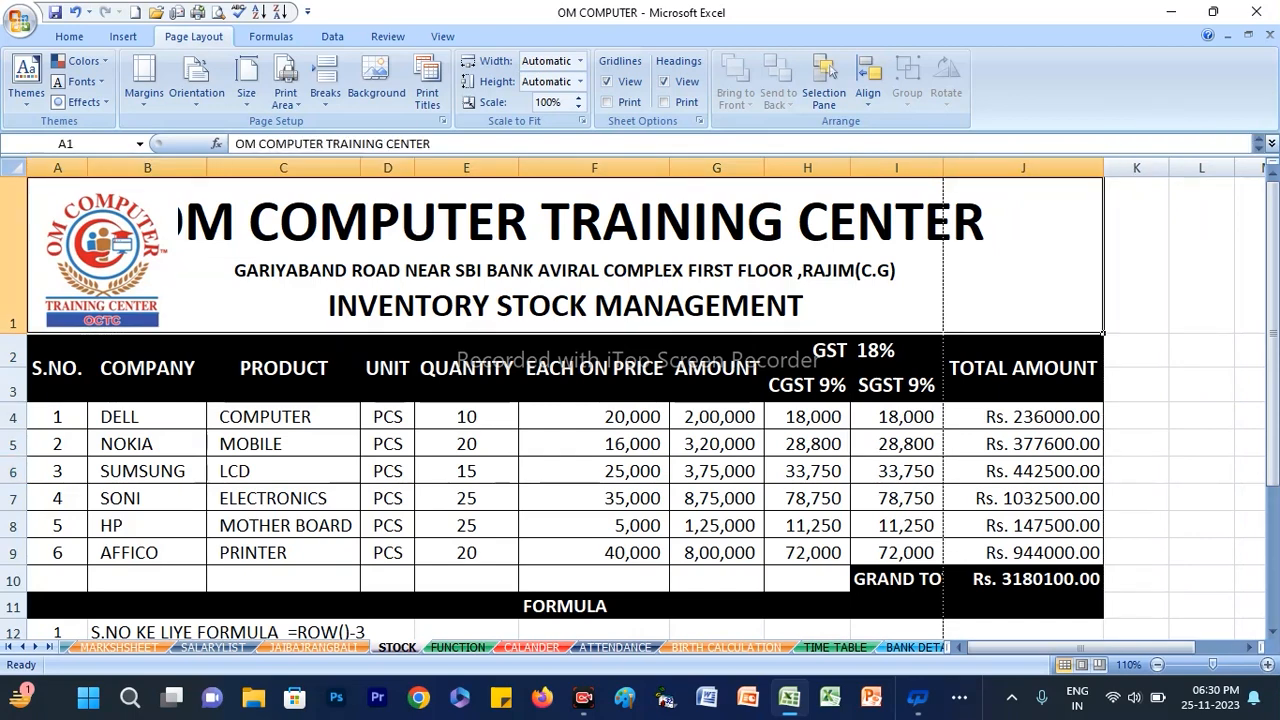
Reduce the font size of the black table heading cells A2:J3 by two size steps
{"action": "left_click_drag", "start_coordinate": [50, 368], "coordinate": [1060, 385]}
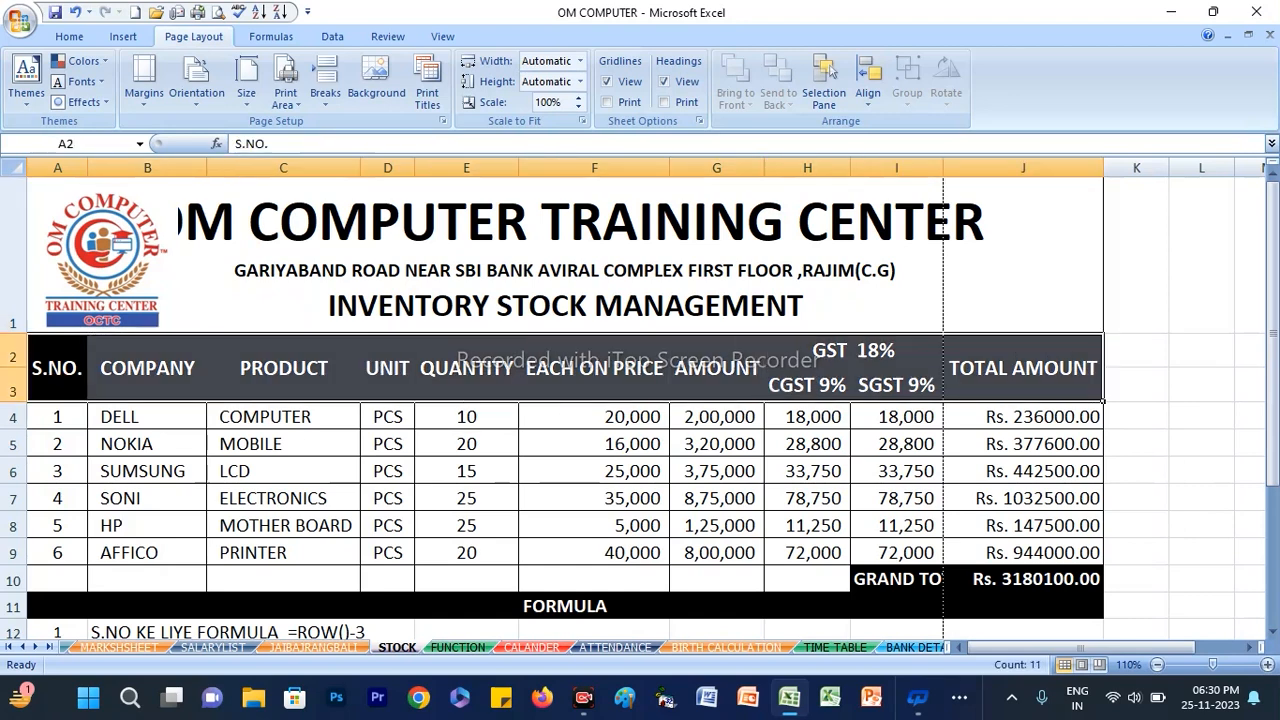
{"action": "left_click", "coordinate": [69, 36]}
{"action": "left_click", "coordinate": [296, 69]}
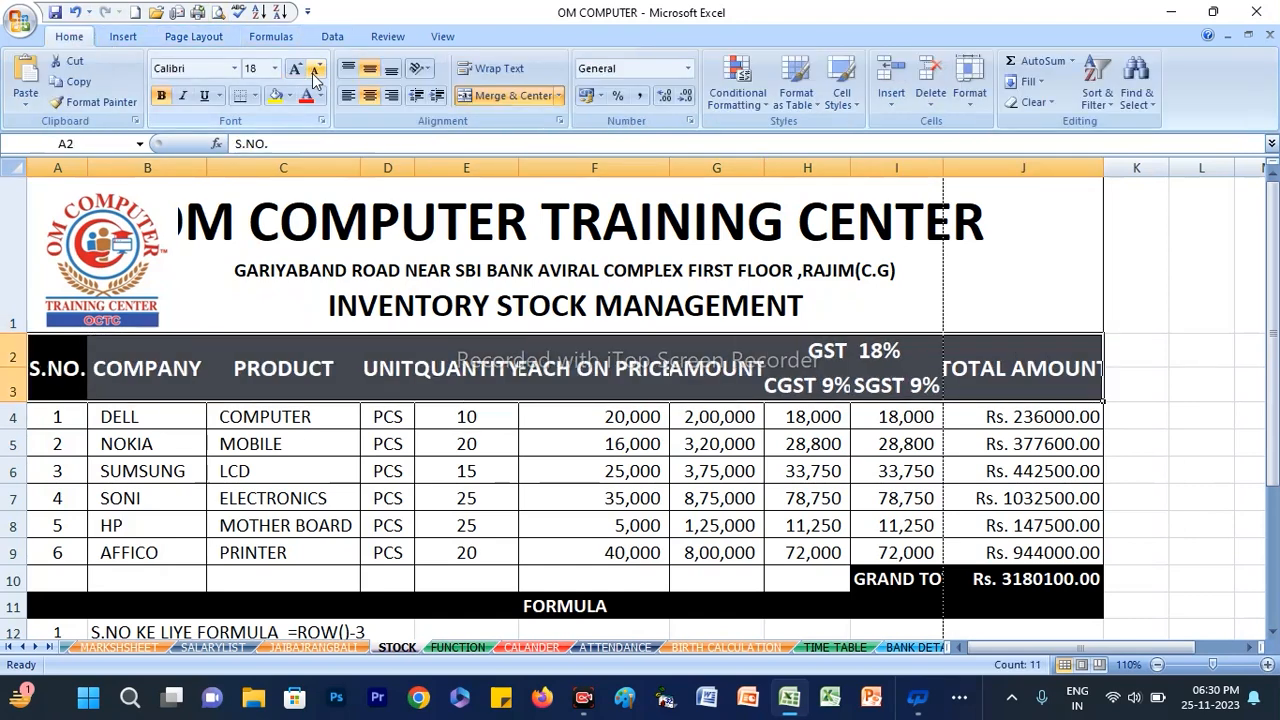
{"action": "left_click", "coordinate": [316, 70]}
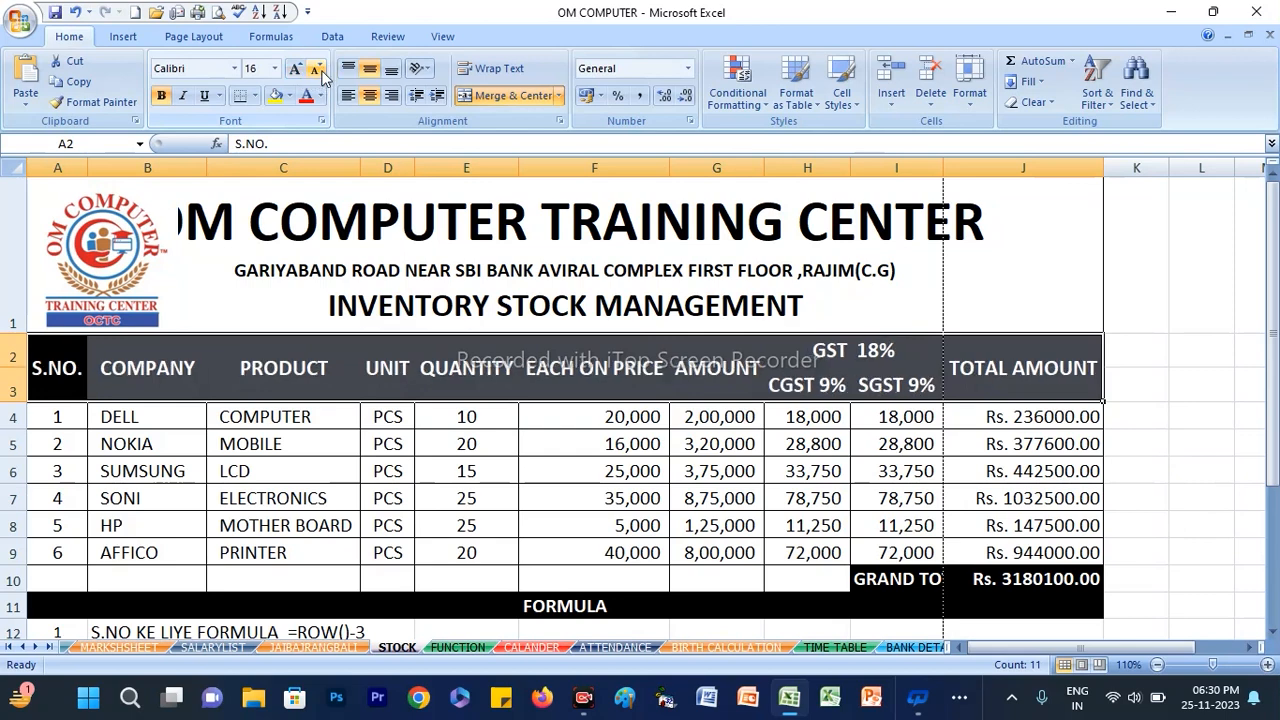
{"action": "left_click", "coordinate": [316, 70]}
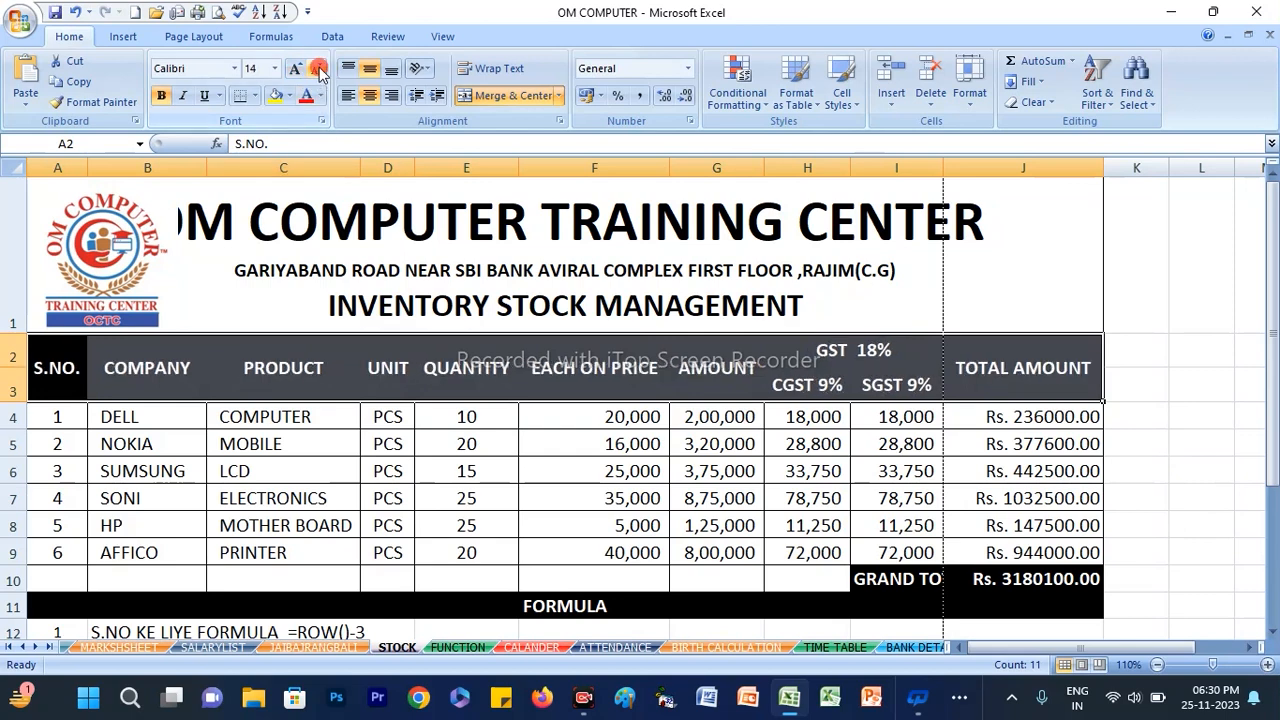
{"action": "left_click", "coordinate": [317, 72]}
AutoFit the widths of columns B, C, E, F and G to their contents
{"action": "left_click", "coordinate": [286, 416]}
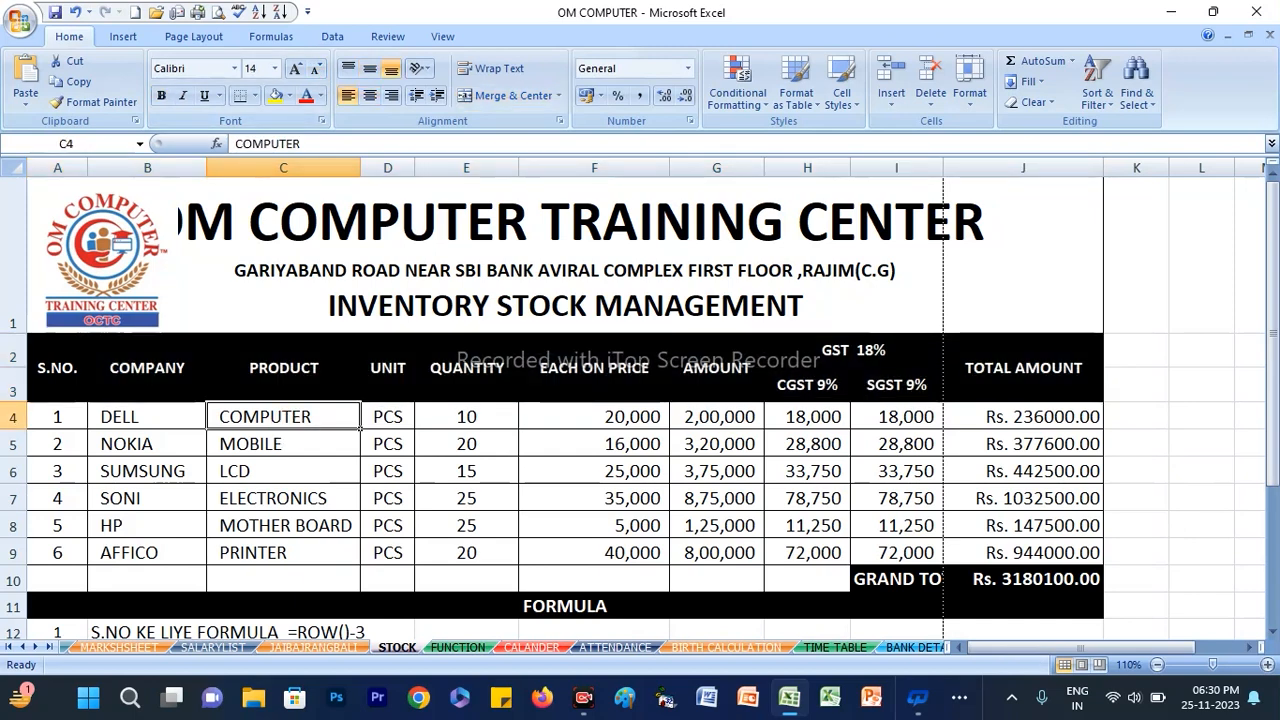
{"action": "double_click", "coordinate": [206, 168]}
{"action": "double_click", "coordinate": [353, 168]}
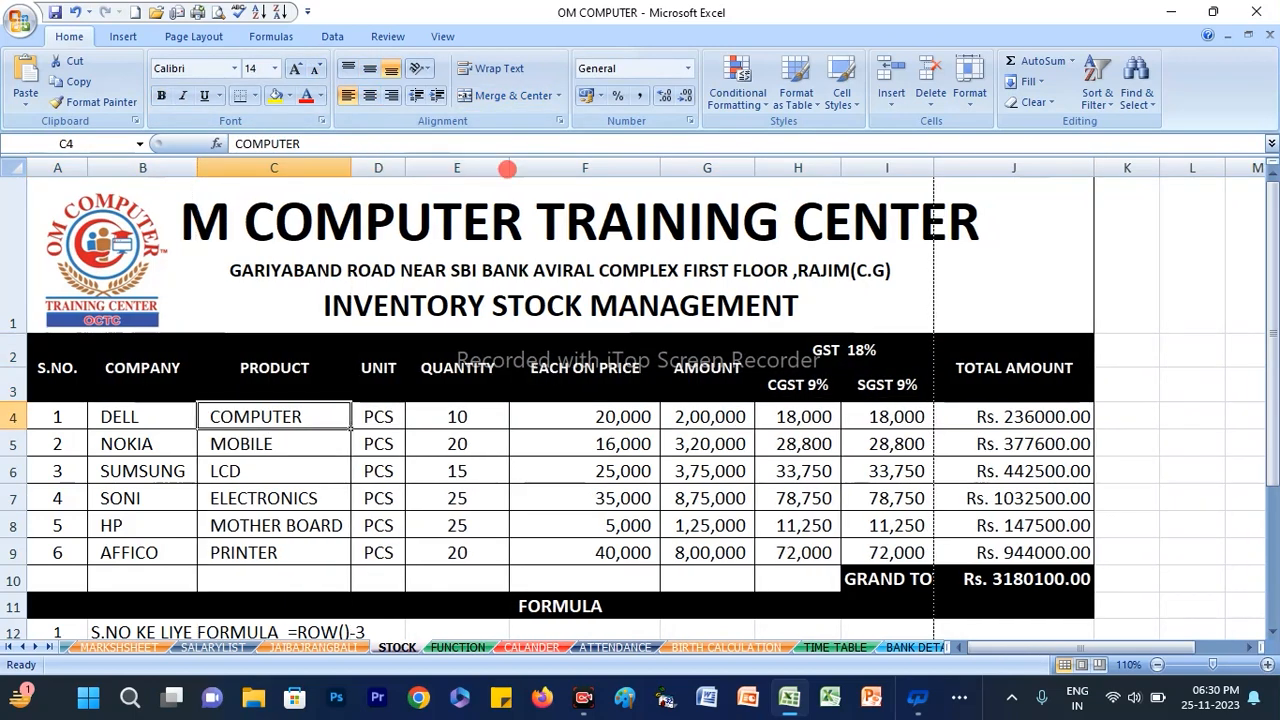
{"action": "double_click", "coordinate": [510, 168]}
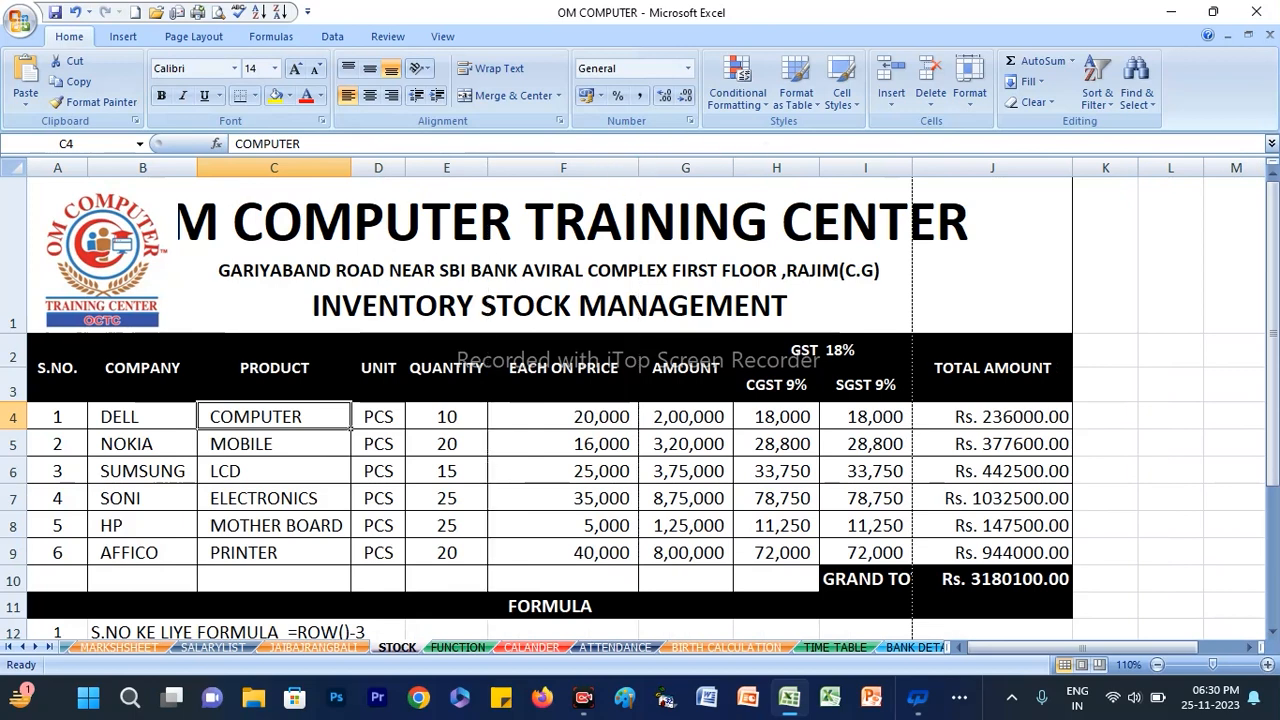
{"action": "double_click", "coordinate": [638, 168]}
{"action": "double_click", "coordinate": [703, 168]}
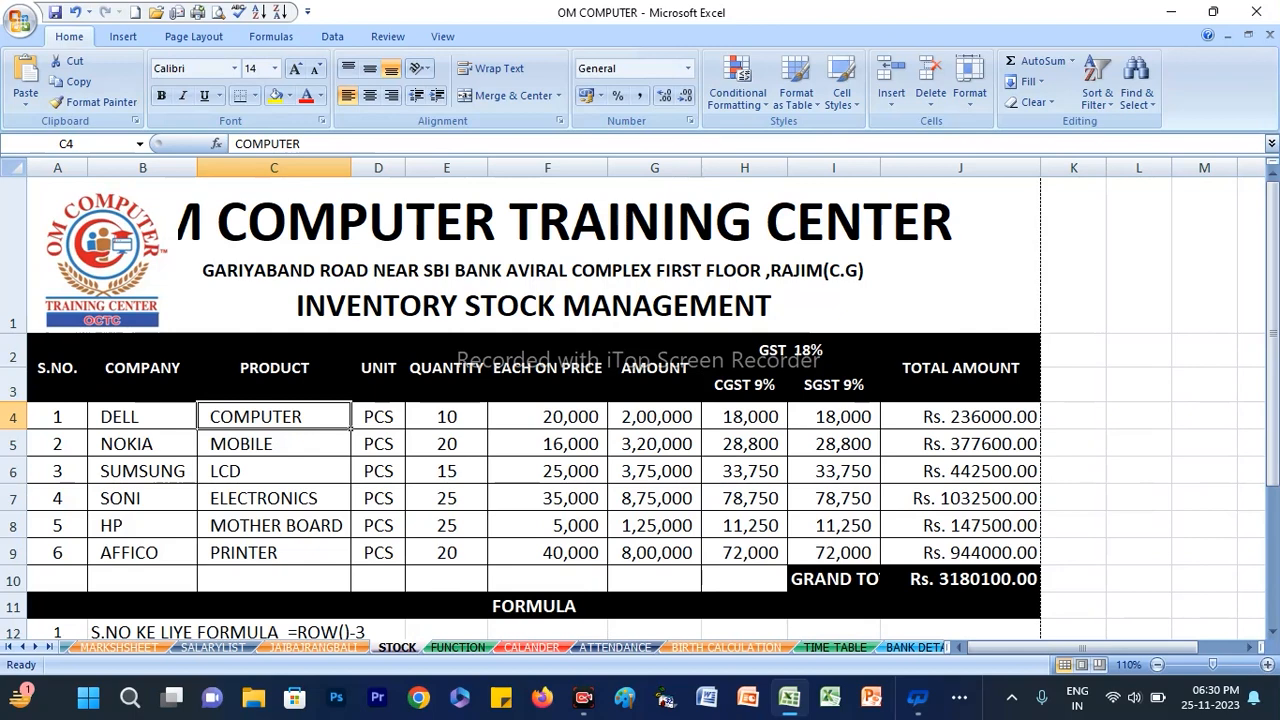
{"action": "scroll", "coordinate": [640, 400], "scroll_direction": "down", "scroll_amount": 1}
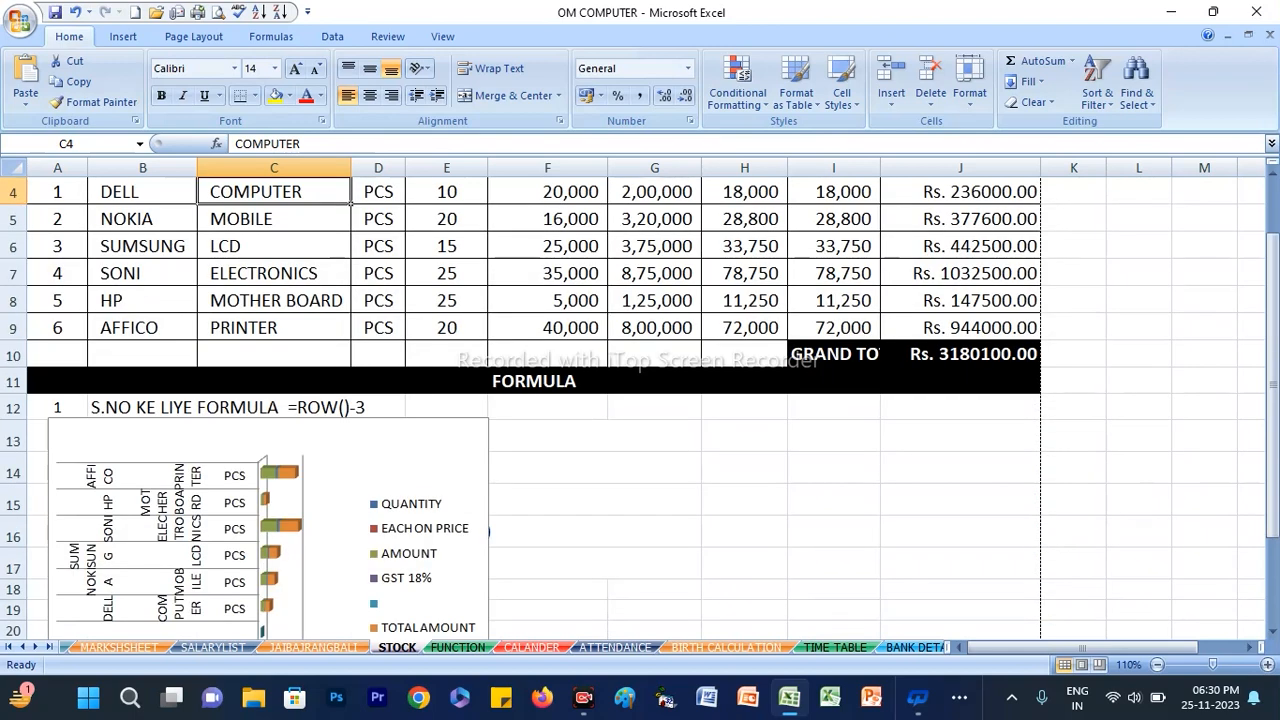
{"action": "scroll", "coordinate": [640, 400], "scroll_direction": "up", "scroll_amount": 1}
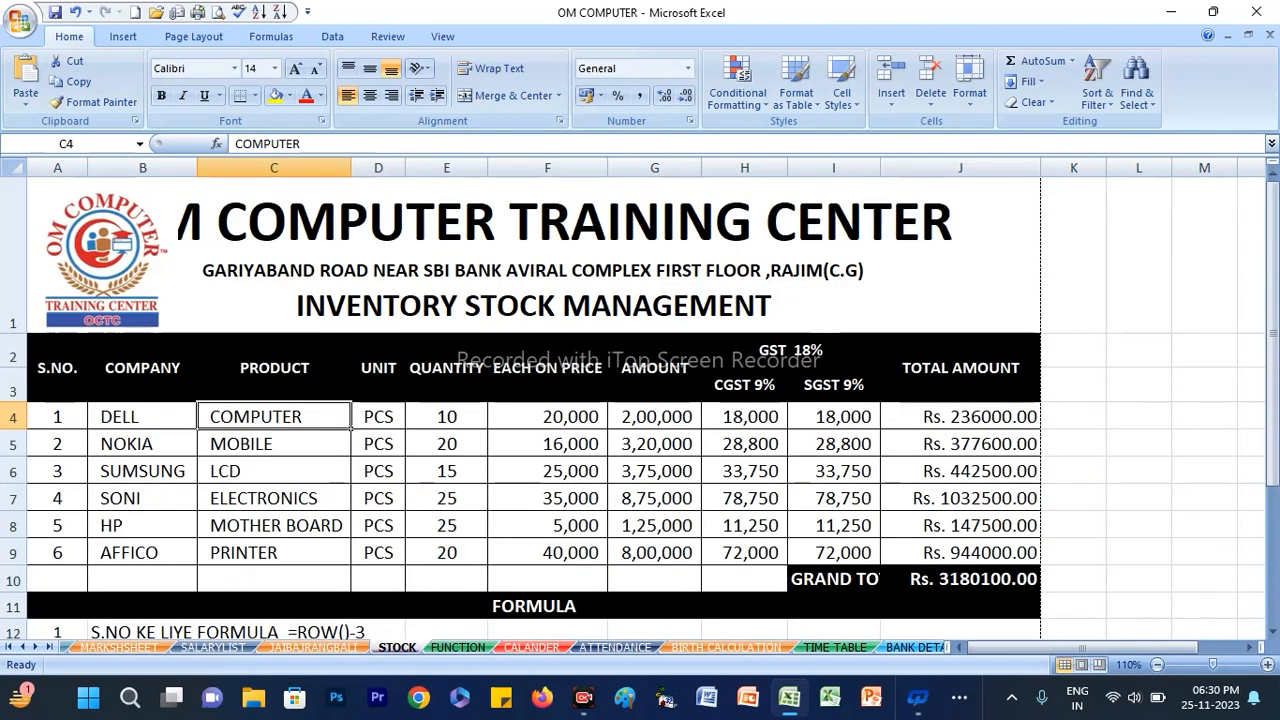
Reduce the font size of the "OM COMPUTER TRAINING CENTER" title line in cell A1 to 28
{"action": "left_click", "coordinate": [534, 256]}
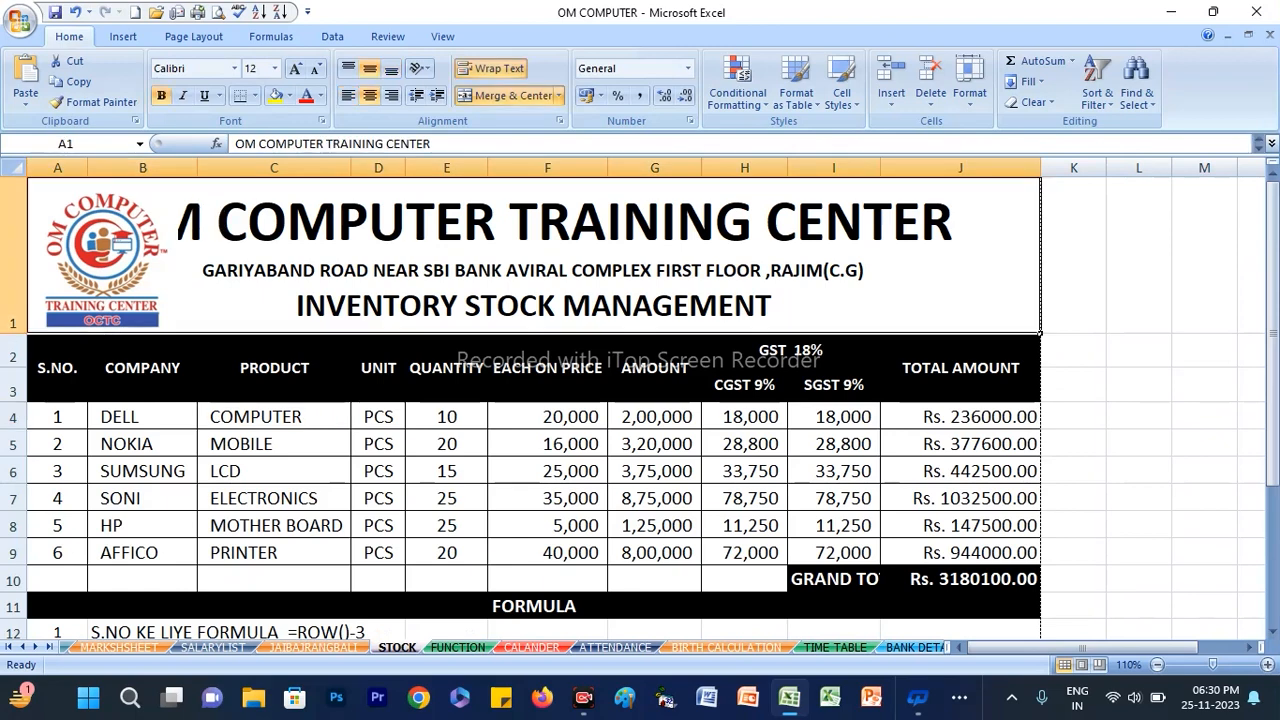
{"action": "double_click", "coordinate": [571, 212]}
{"action": "left_click_drag", "start_coordinate": [571, 212], "coordinate": [30, 222]}
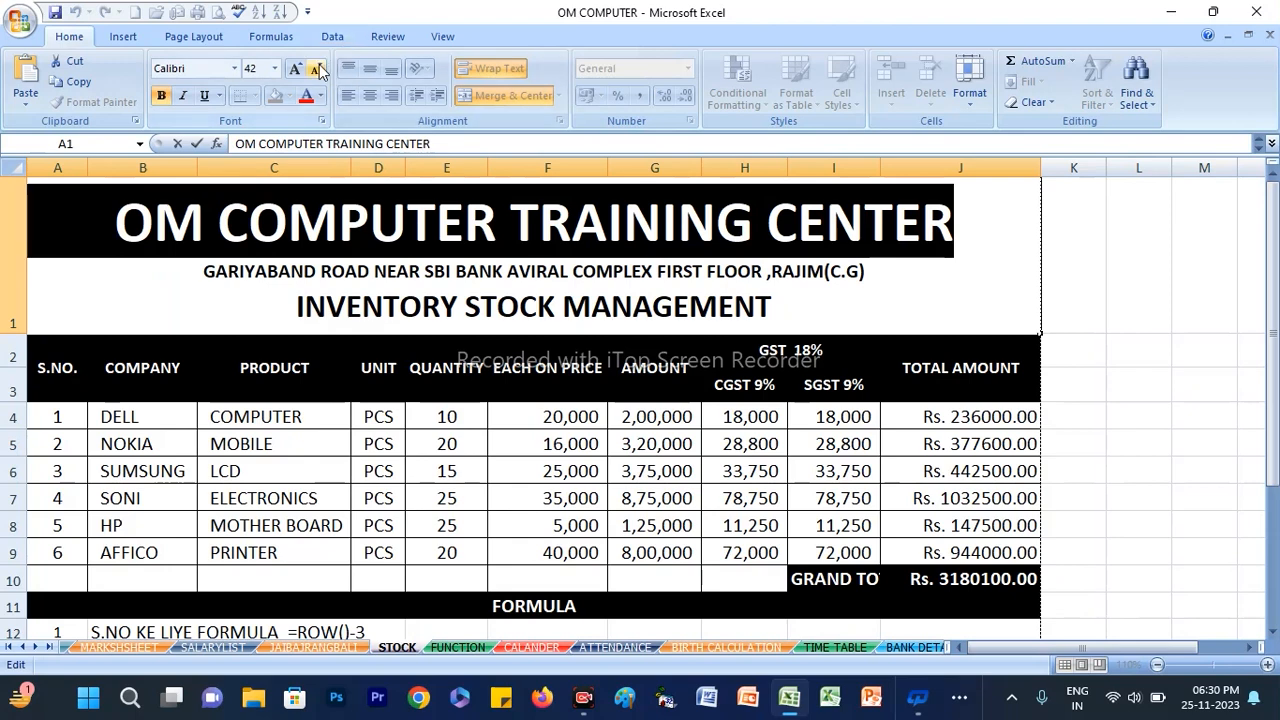
{"action": "left_click", "coordinate": [317, 68]}
{"action": "left_click", "coordinate": [317, 68]}
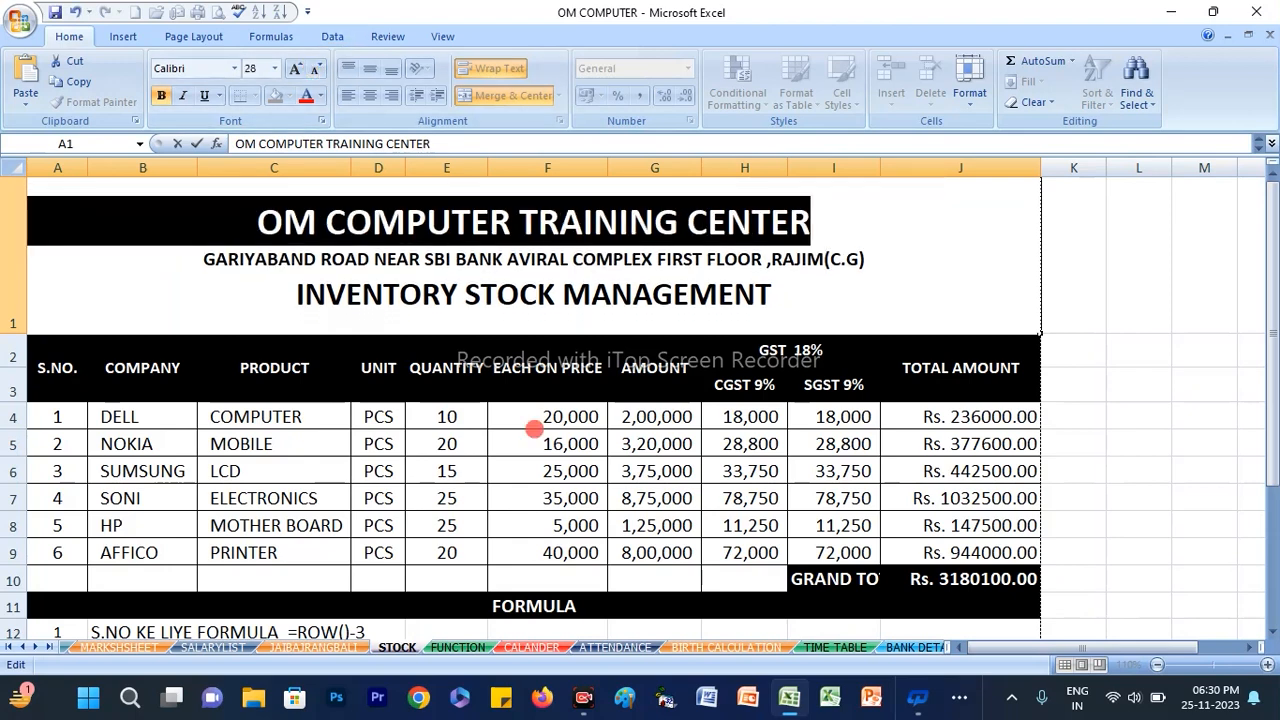
{"action": "left_click", "coordinate": [531, 423]}
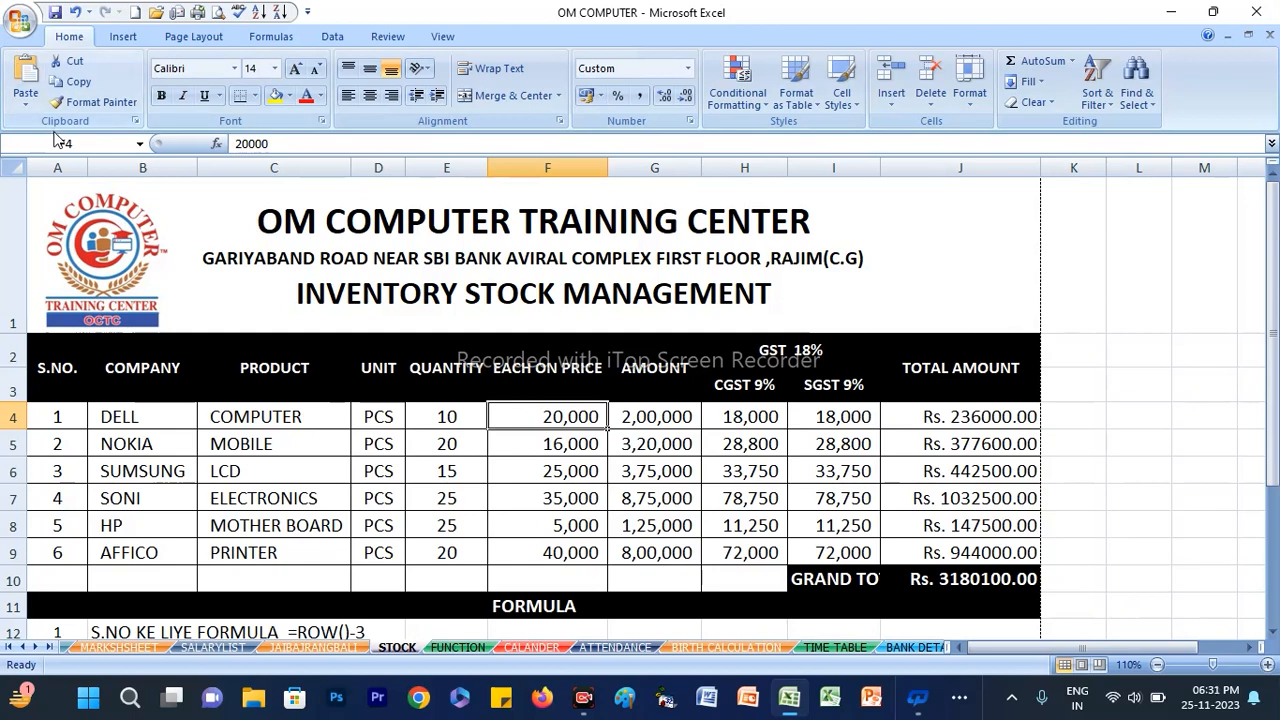
Examine the STOCK sheet's layout in print preview, and glance at the CALANDER sheet before returning to STOCK
{"action": "left_click", "coordinate": [24, 22]}
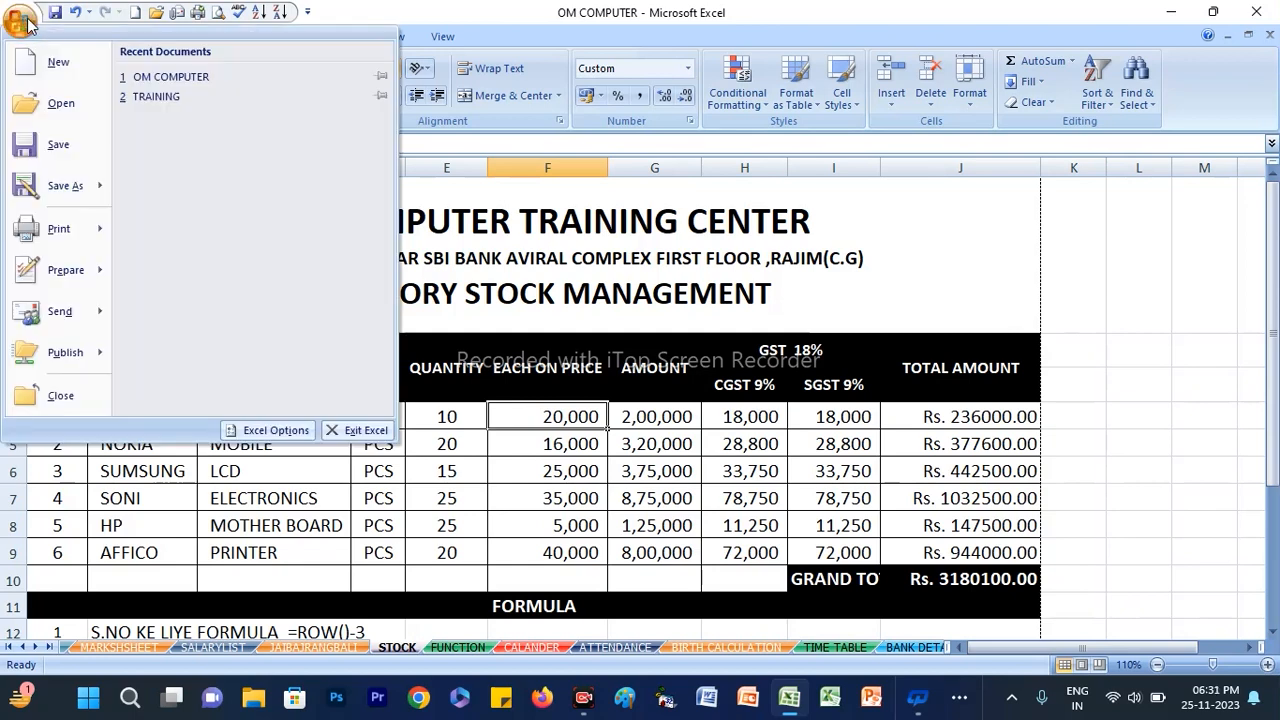
{"action": "mouse_move", "coordinate": [52, 230]}
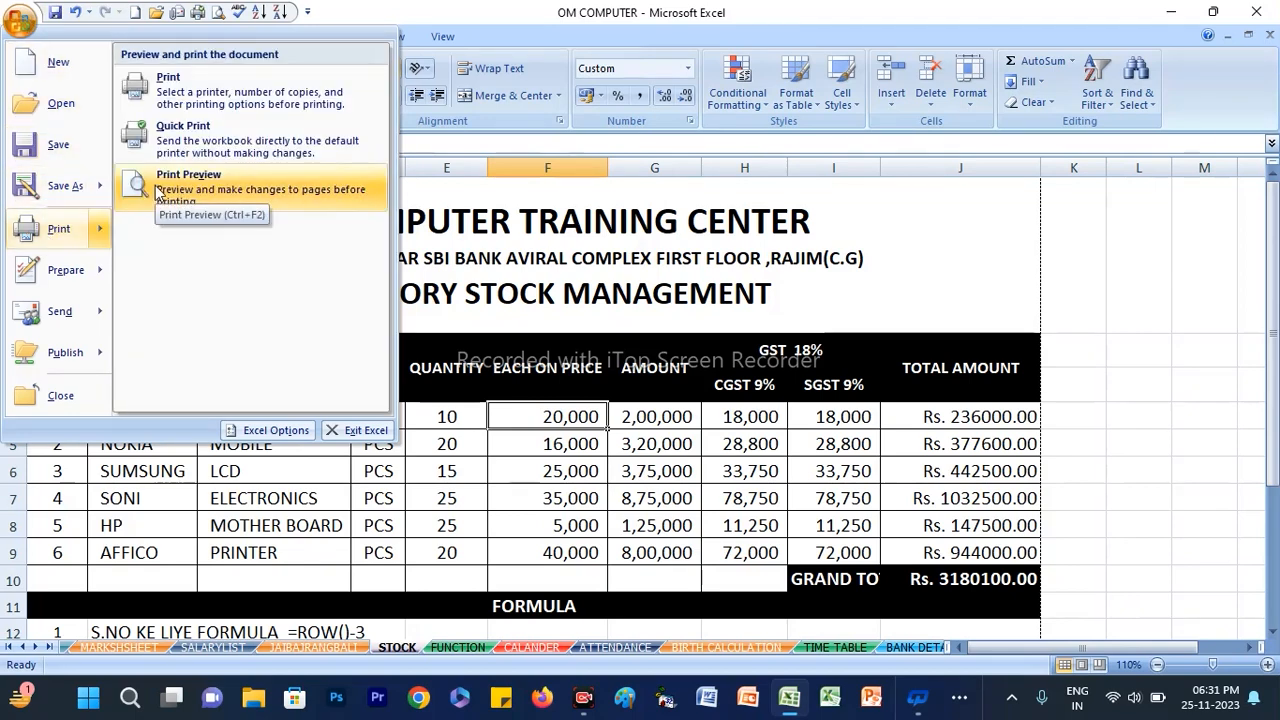
{"action": "left_click", "coordinate": [561, 240]}
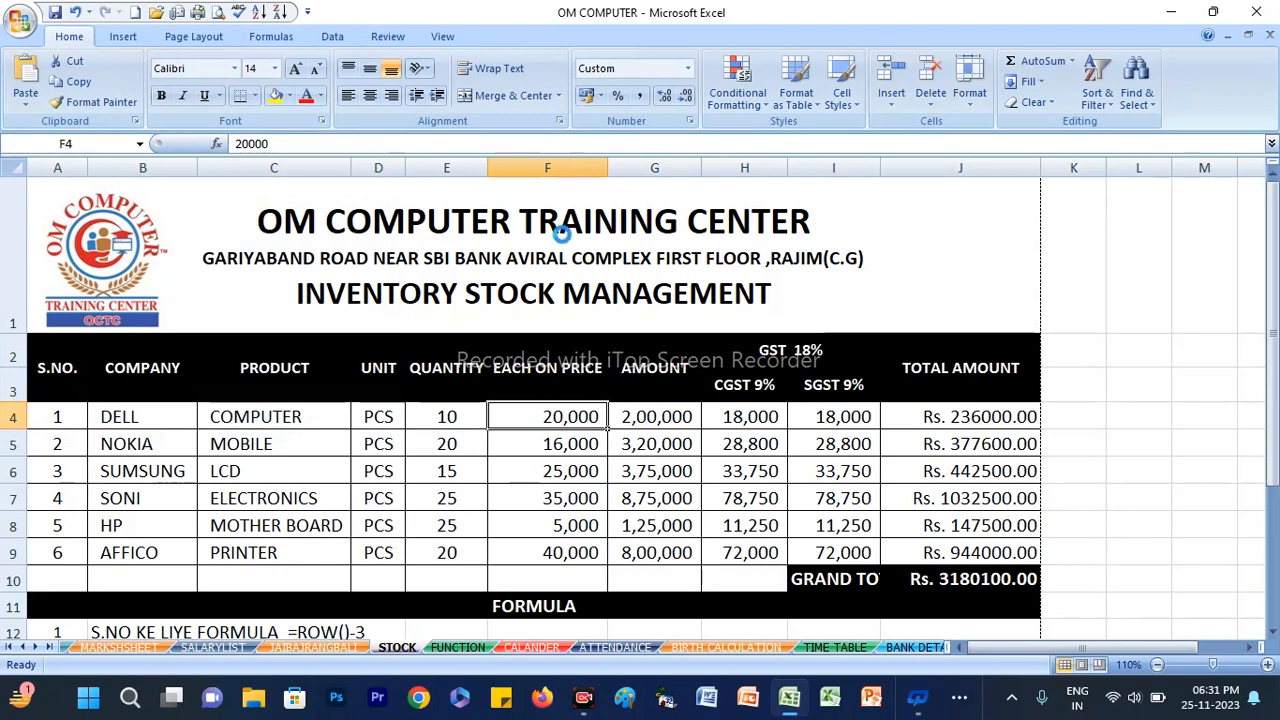
{"action": "key", "text": "ctrl+F2"}
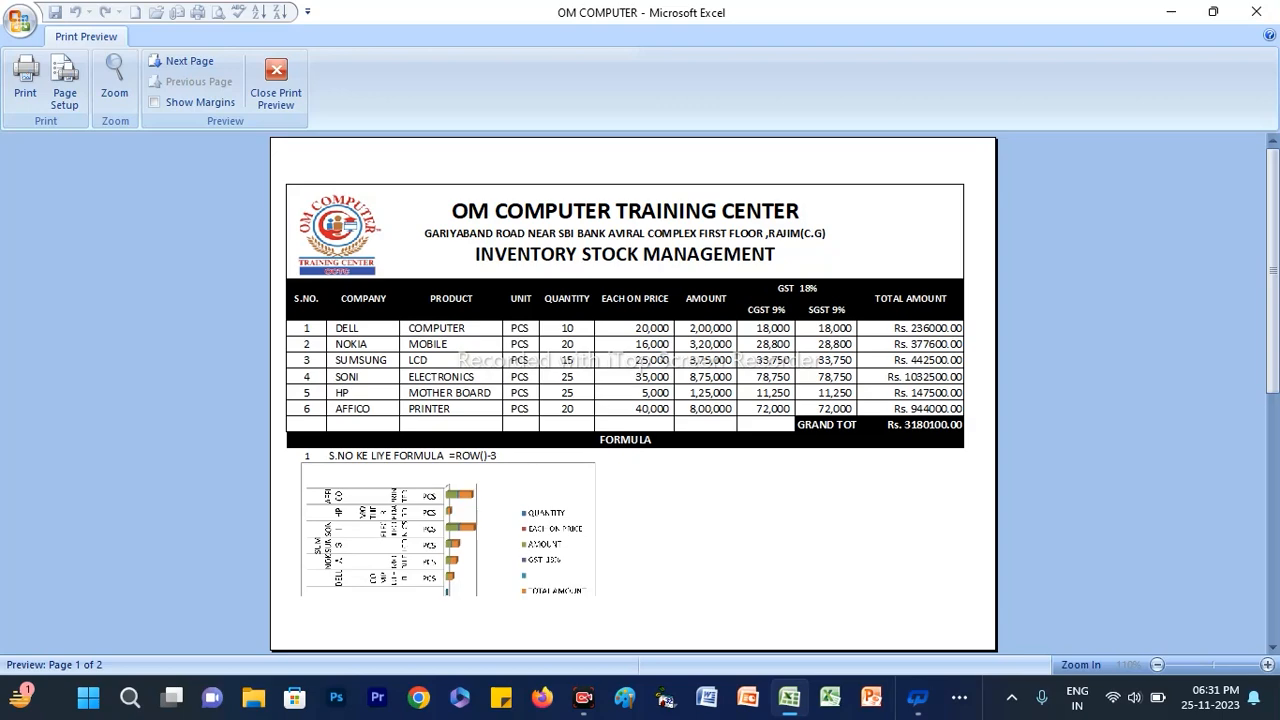
{"action": "left_click", "coordinate": [286, 98]}
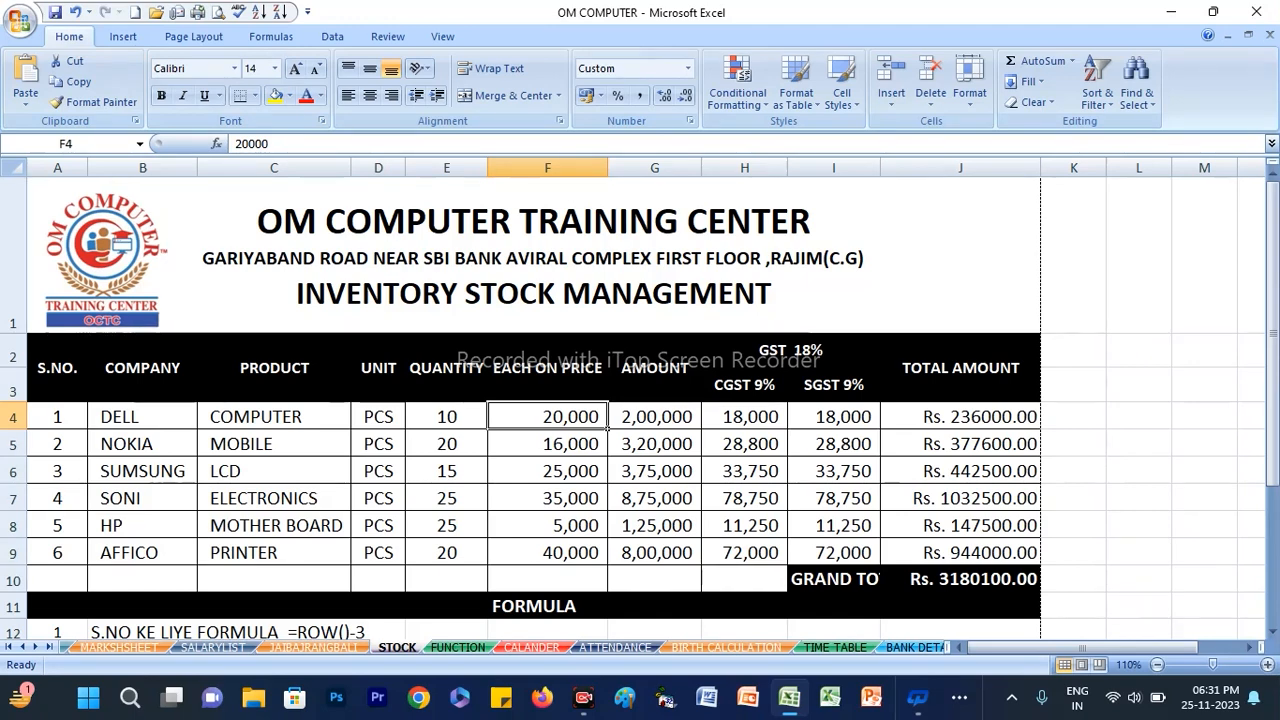
{"action": "left_click", "coordinate": [532, 647]}
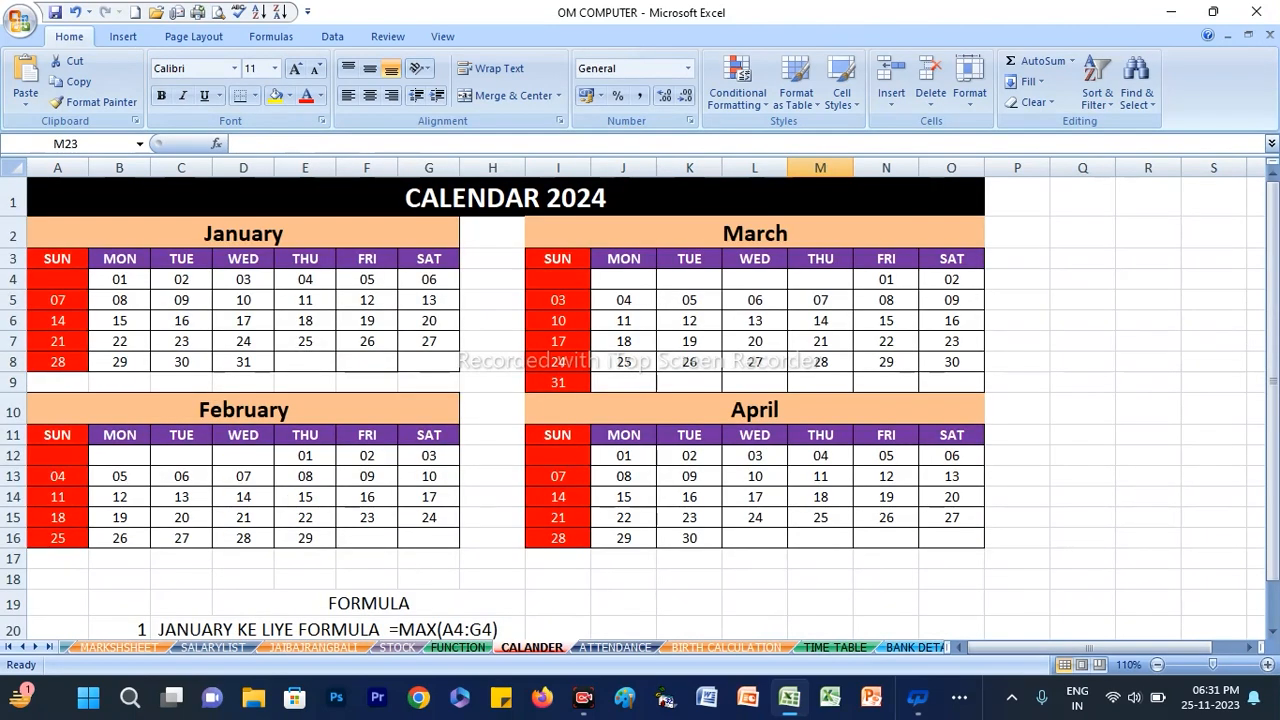
{"action": "left_click", "coordinate": [397, 647]}
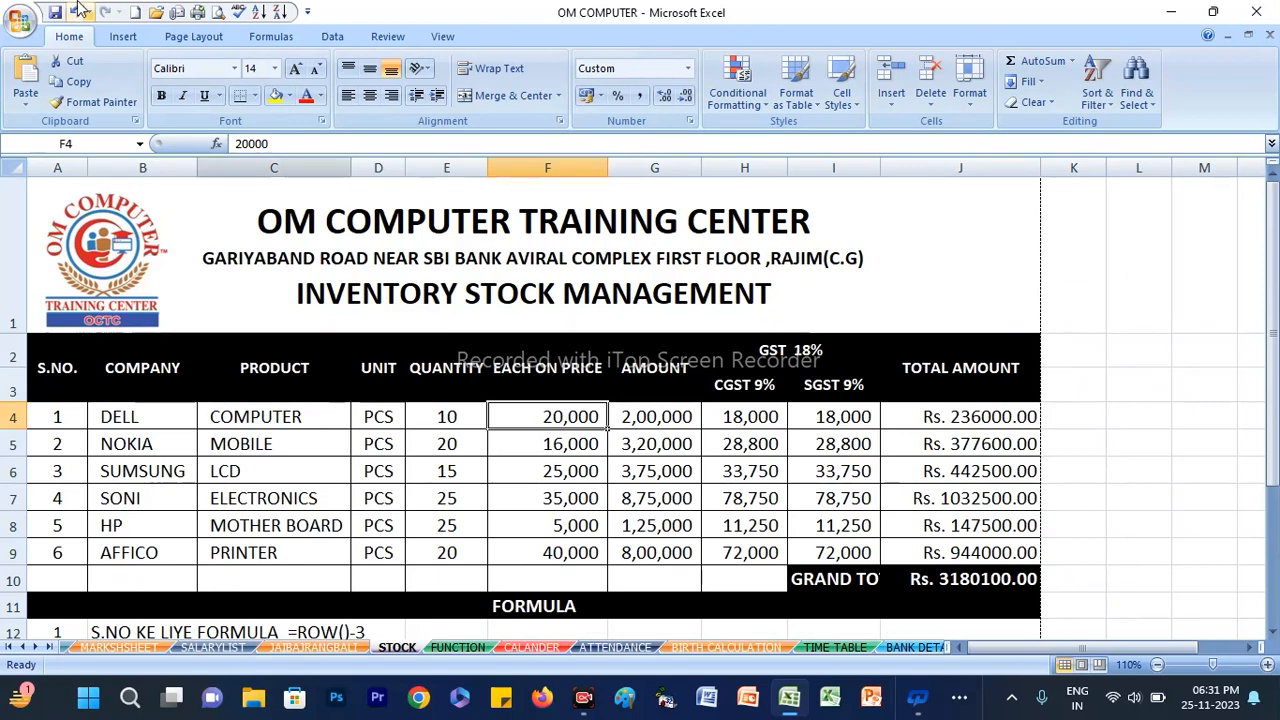
Choose the Samsung ML-1610 (USB001) printer in the print settings and close them without printing
{"action": "left_click", "coordinate": [20, 18]}
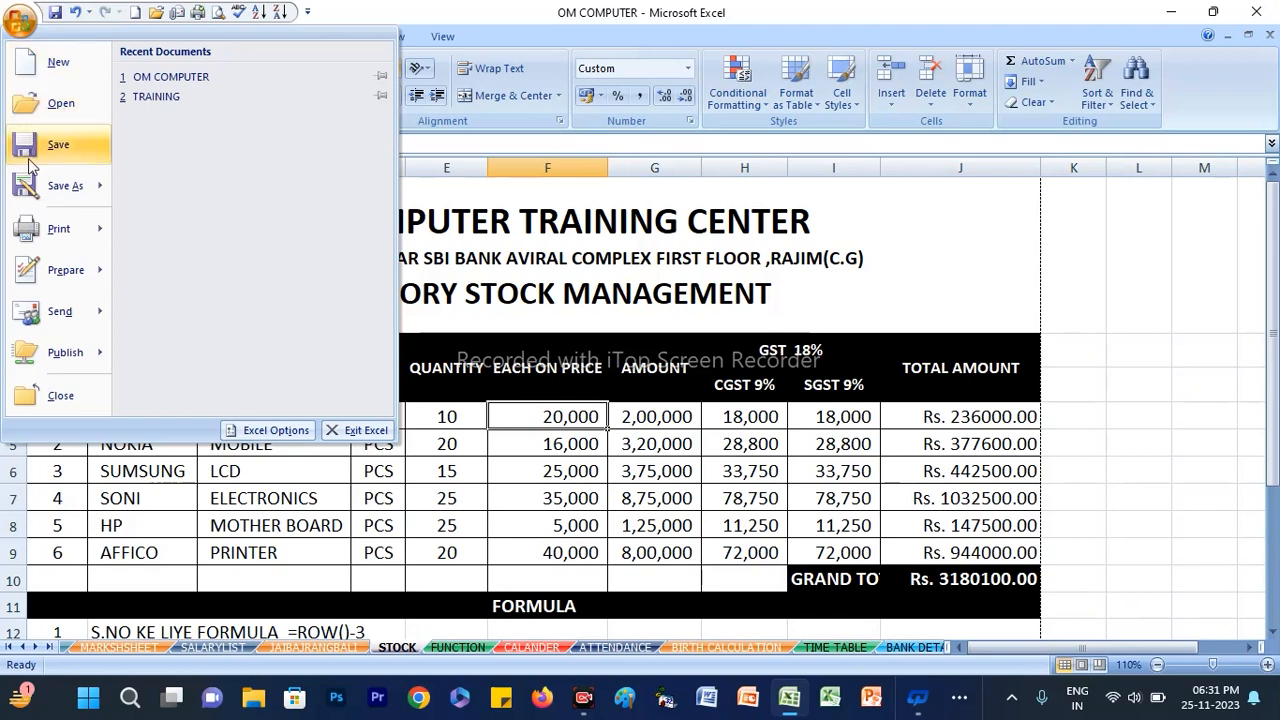
{"action": "left_click", "coordinate": [185, 70]}
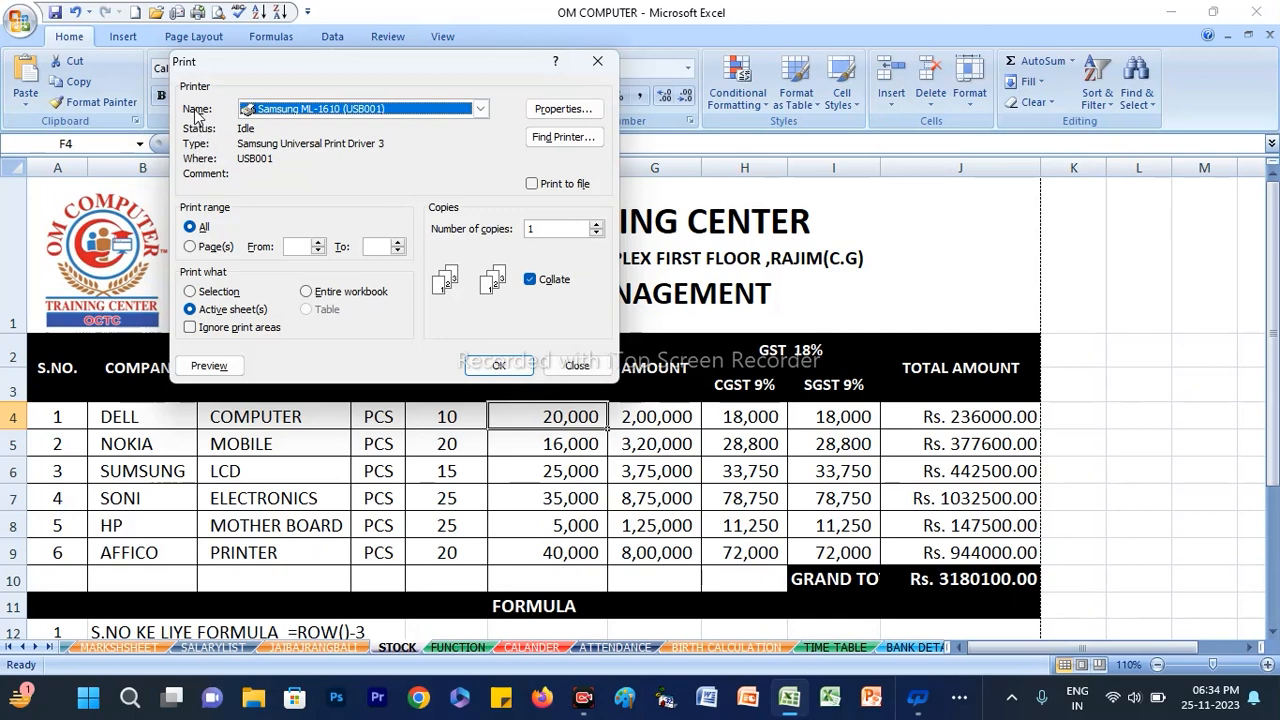
{"action": "left_click", "coordinate": [290, 108]}
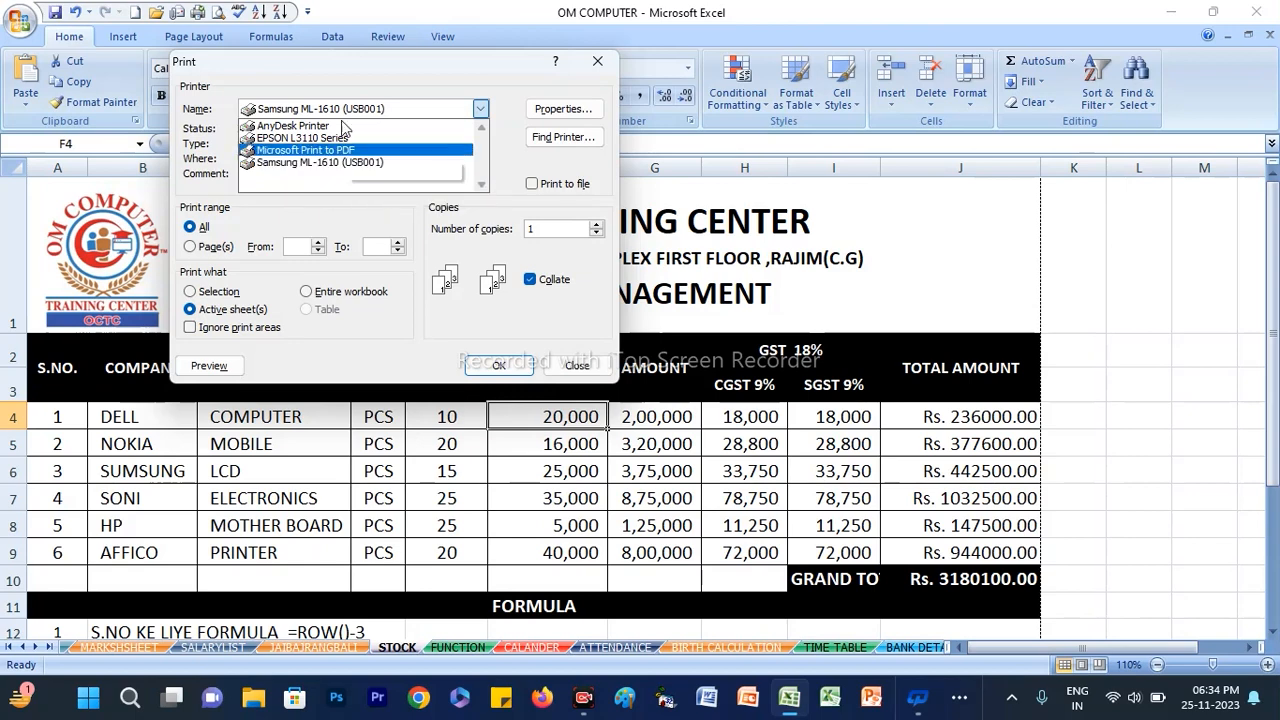
{"action": "left_click", "coordinate": [307, 164]}
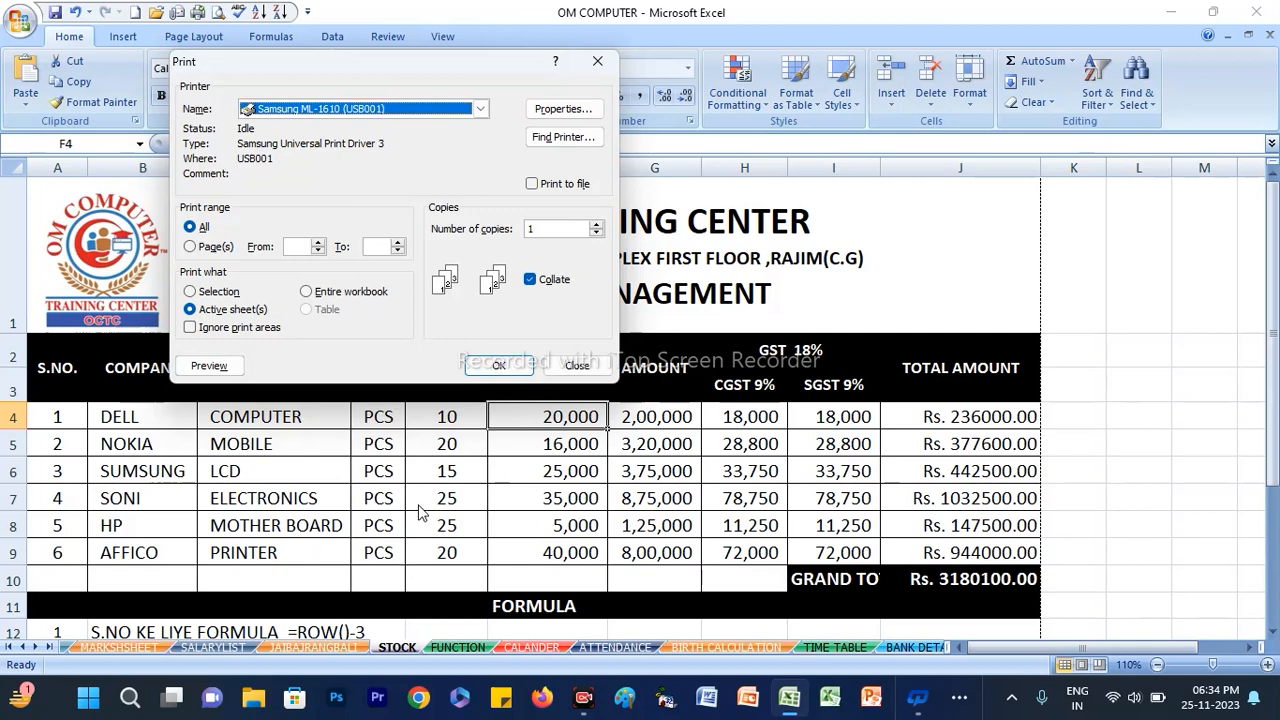
{"action": "left_click", "coordinate": [577, 366]}
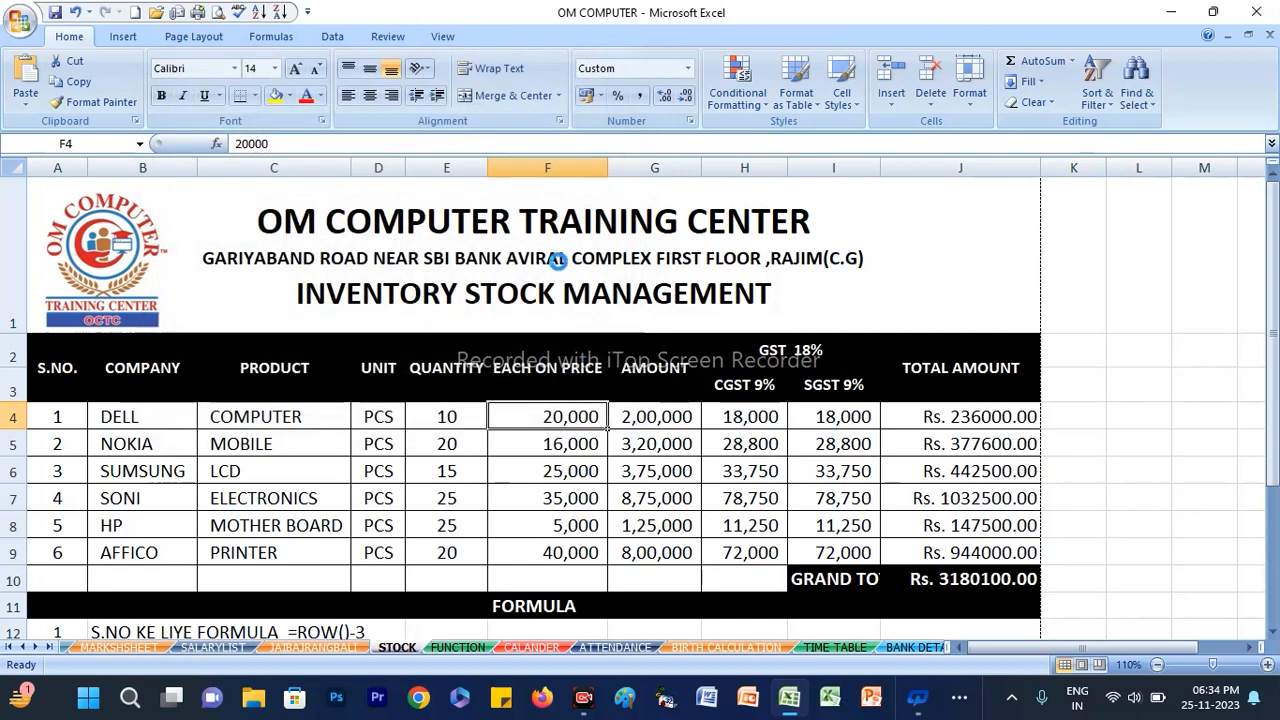
Switch the STOCK sheet to Page Break Preview and dismiss the welcome message
{"action": "left_click", "coordinate": [443, 40]}
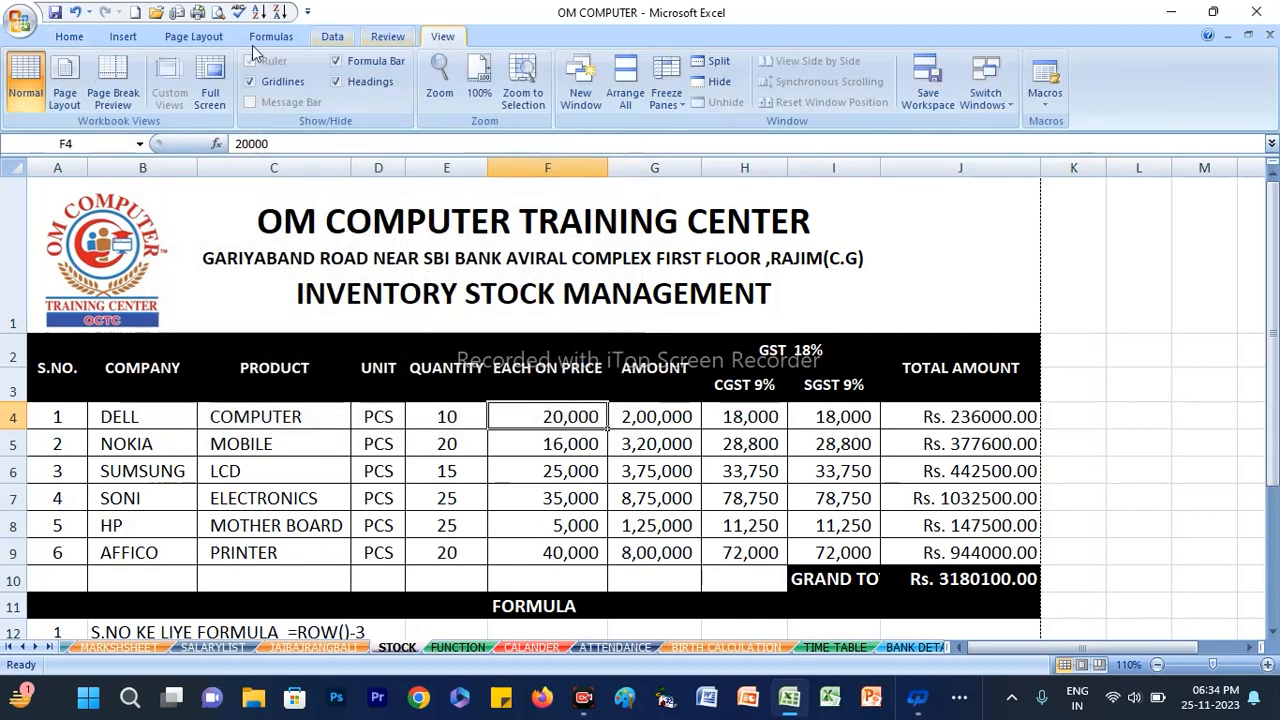
{"action": "left_click", "coordinate": [116, 72]}
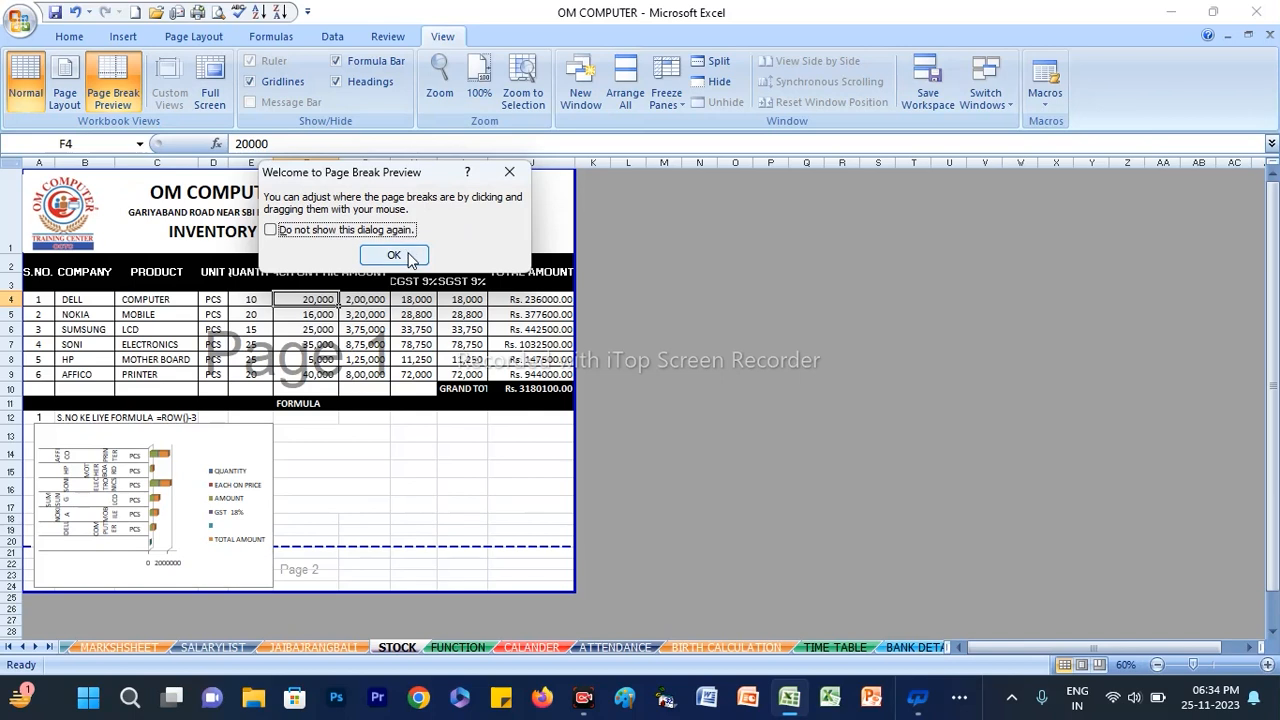
{"action": "left_click", "coordinate": [408, 258]}
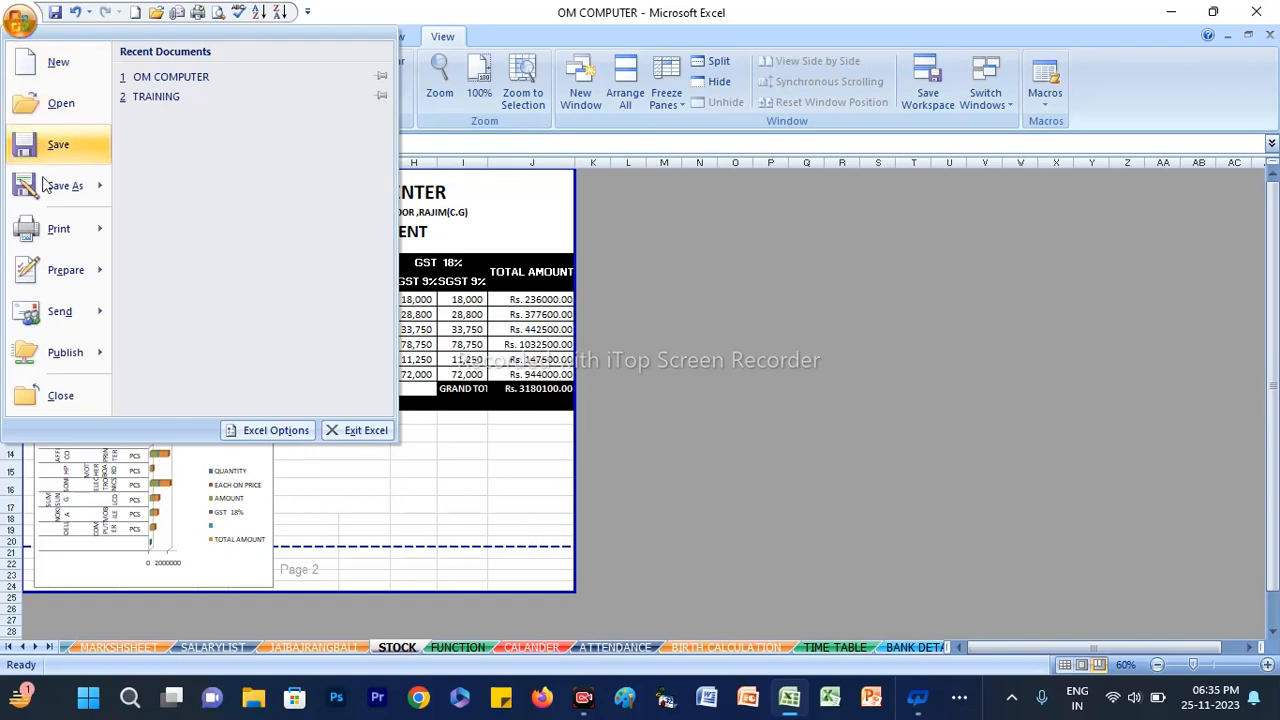
Open the print settings, enter pages 1 to 1 as the print range, and return the range to All
{"action": "left_click", "coordinate": [50, 229]}
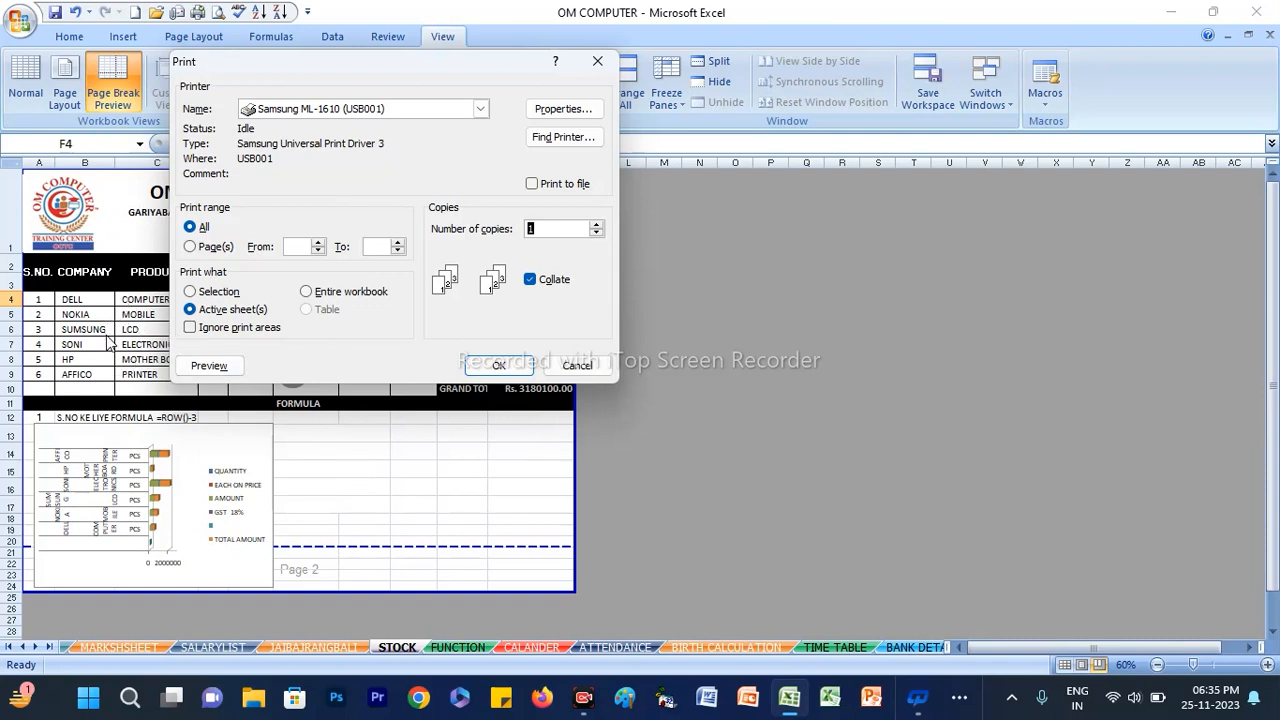
{"action": "left_click", "coordinate": [191, 247]}
{"action": "type", "text": "11"}
{"action": "left_click", "coordinate": [201, 229]}
Set what to print to the entire workbook, trying the active sheets option in between
{"action": "left_click", "coordinate": [312, 294]}
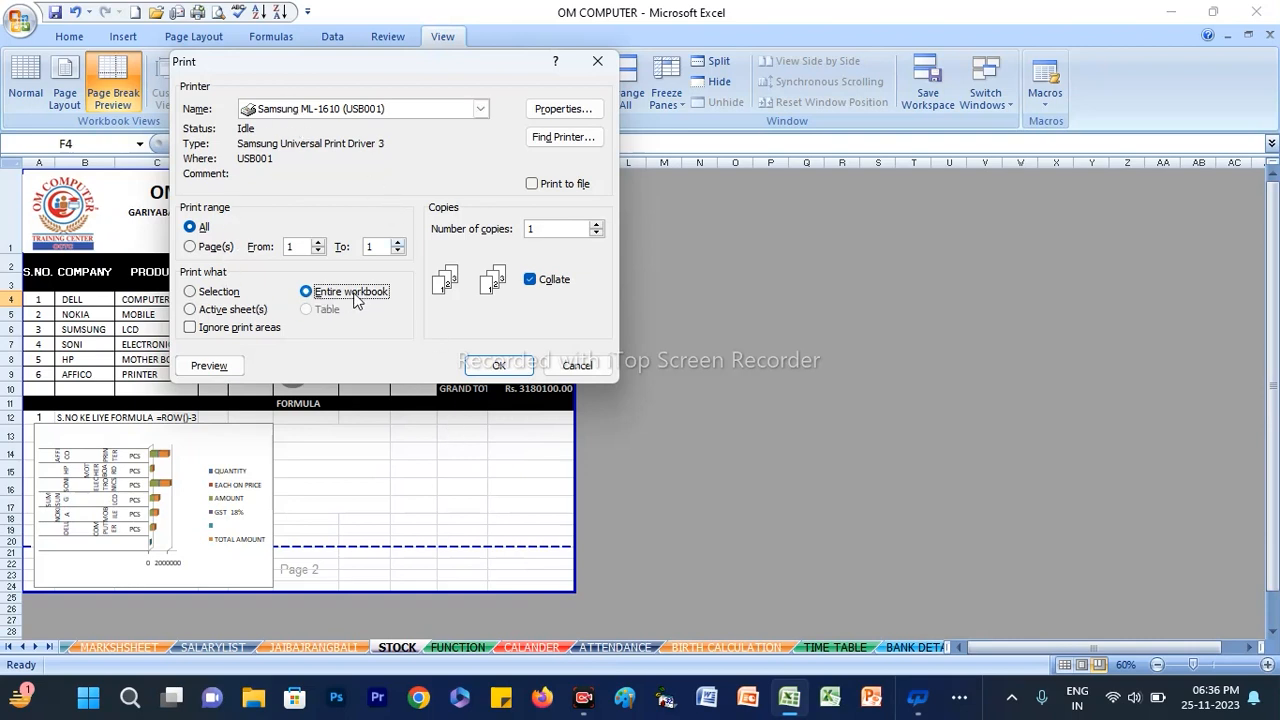
{"action": "left_click", "coordinate": [248, 310]}
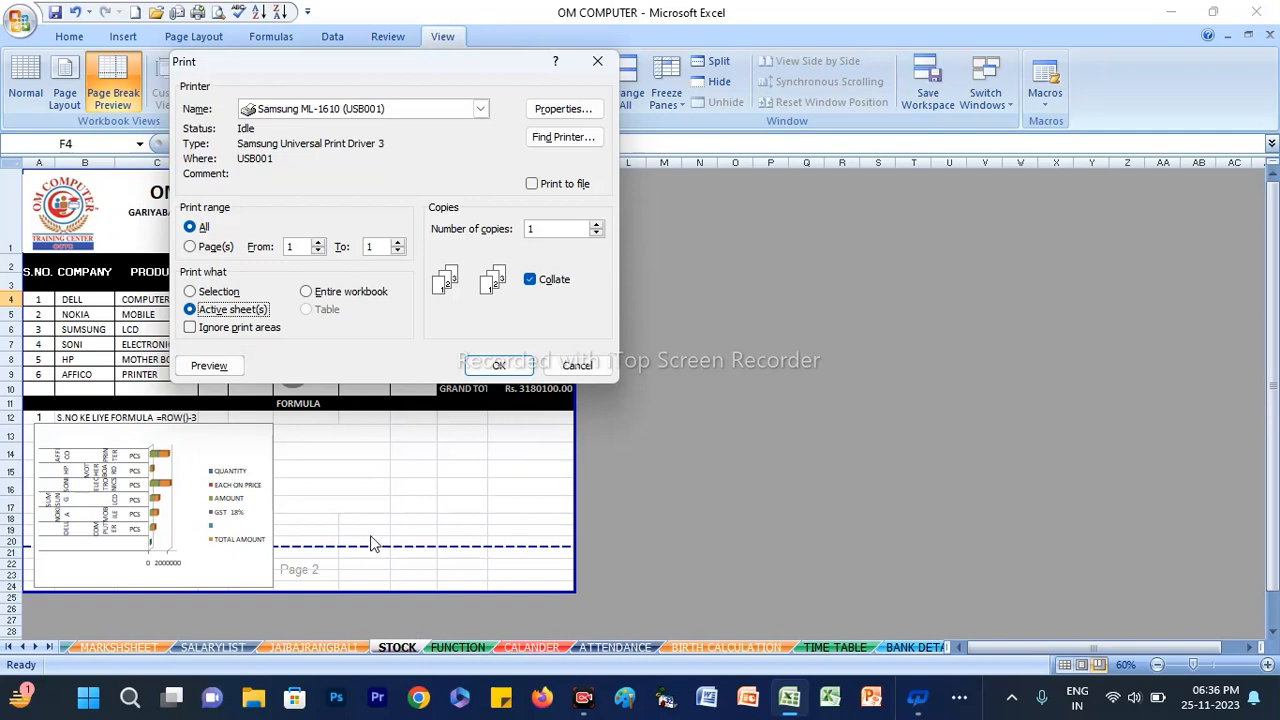
{"action": "left_click", "coordinate": [310, 292]}
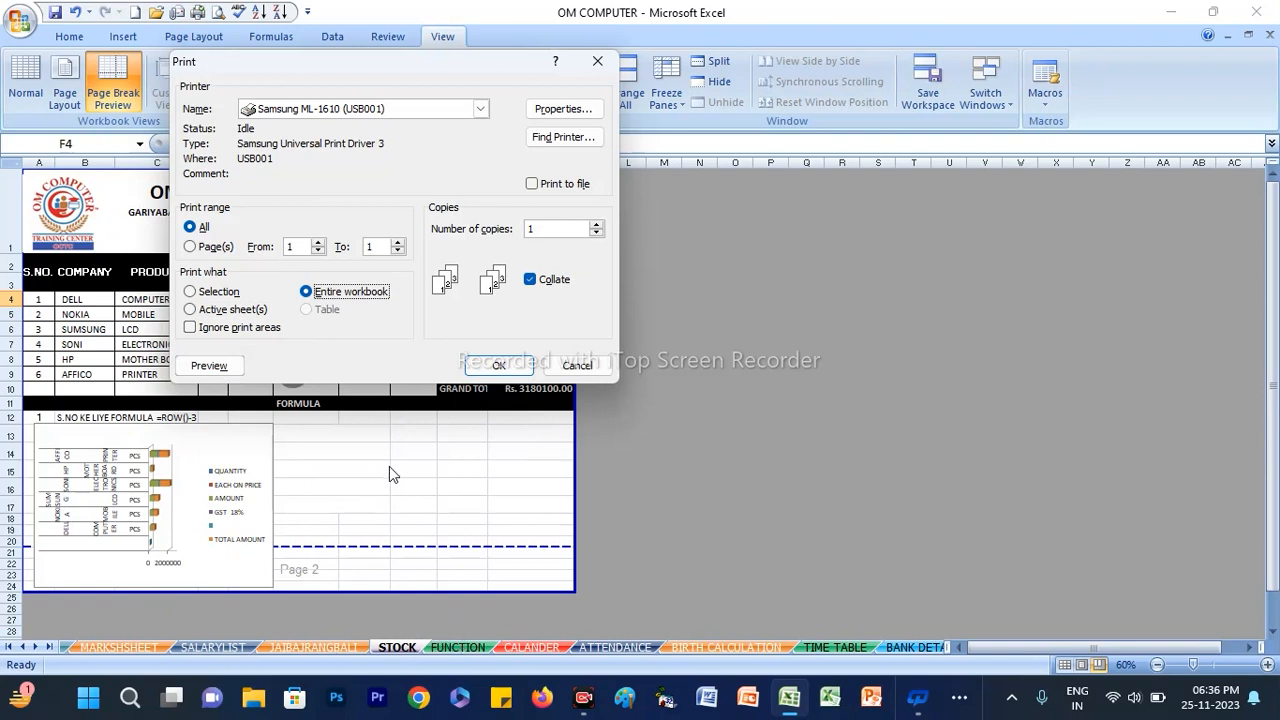
Try portrait orientation in the Samsung ML-1610 printer properties, return it to landscape and accept the properties
{"action": "left_click", "coordinate": [561, 112]}
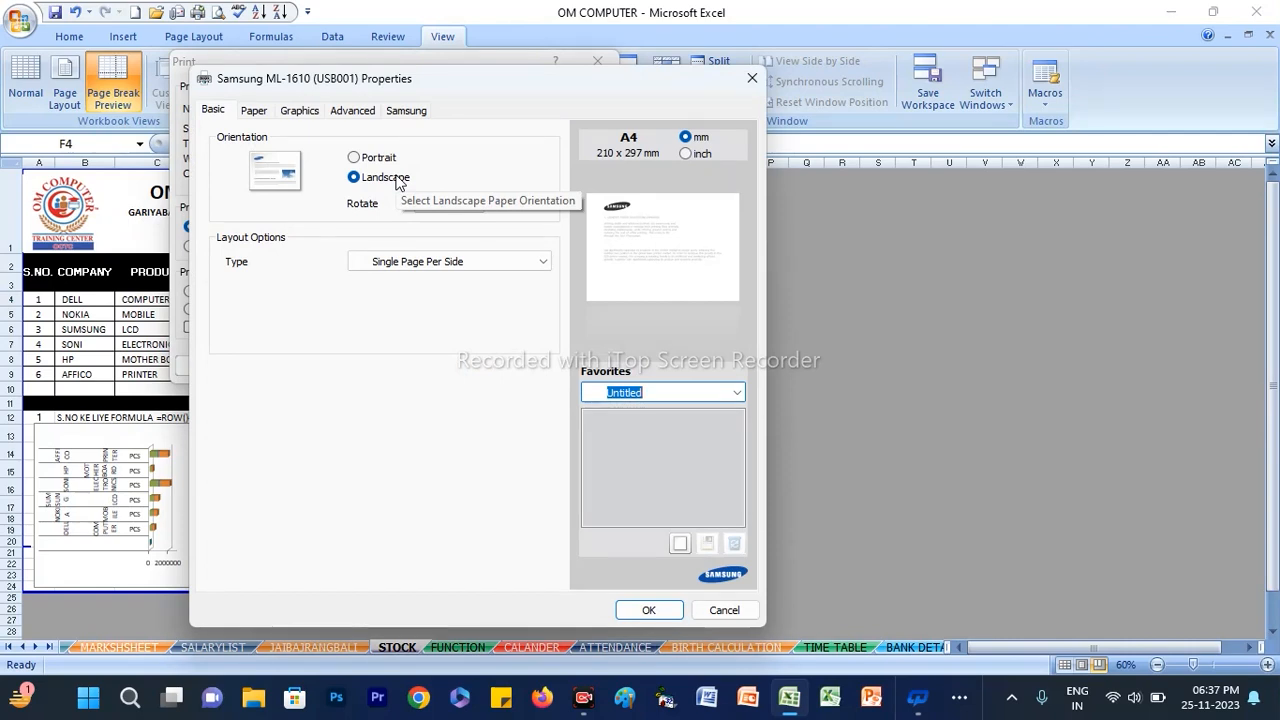
{"action": "left_click", "coordinate": [354, 158]}
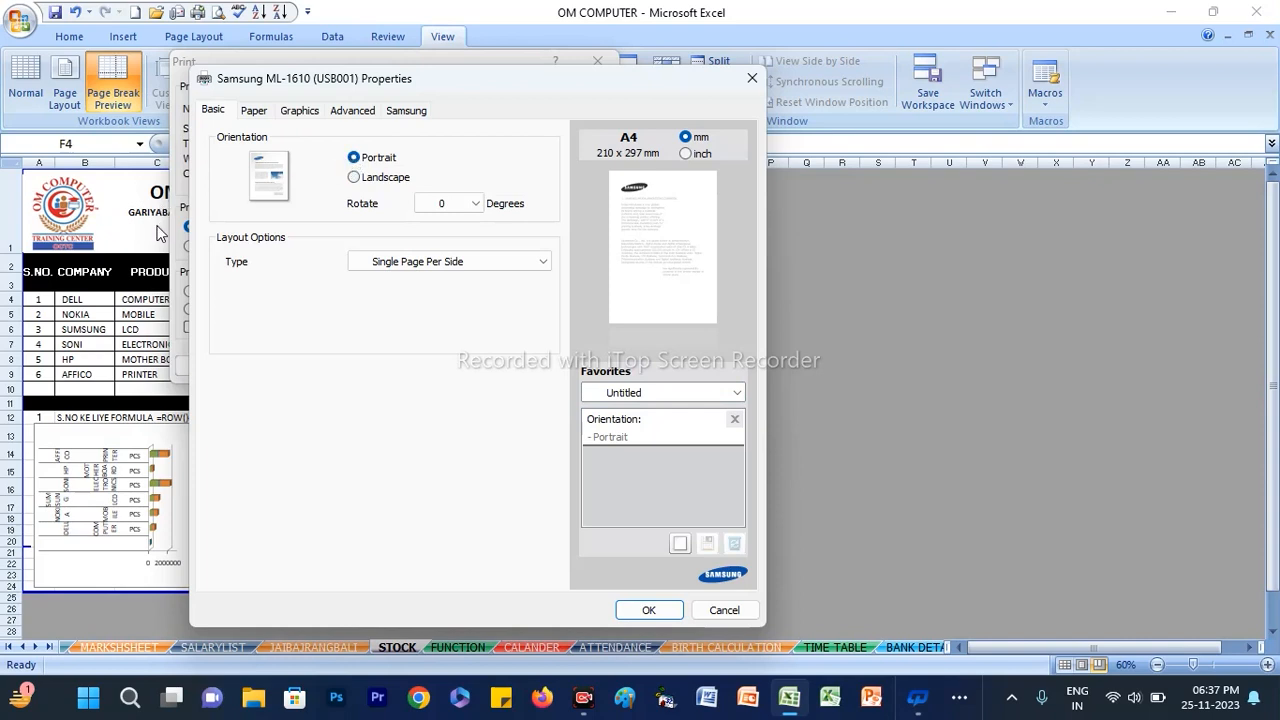
{"action": "left_click", "coordinate": [356, 180]}
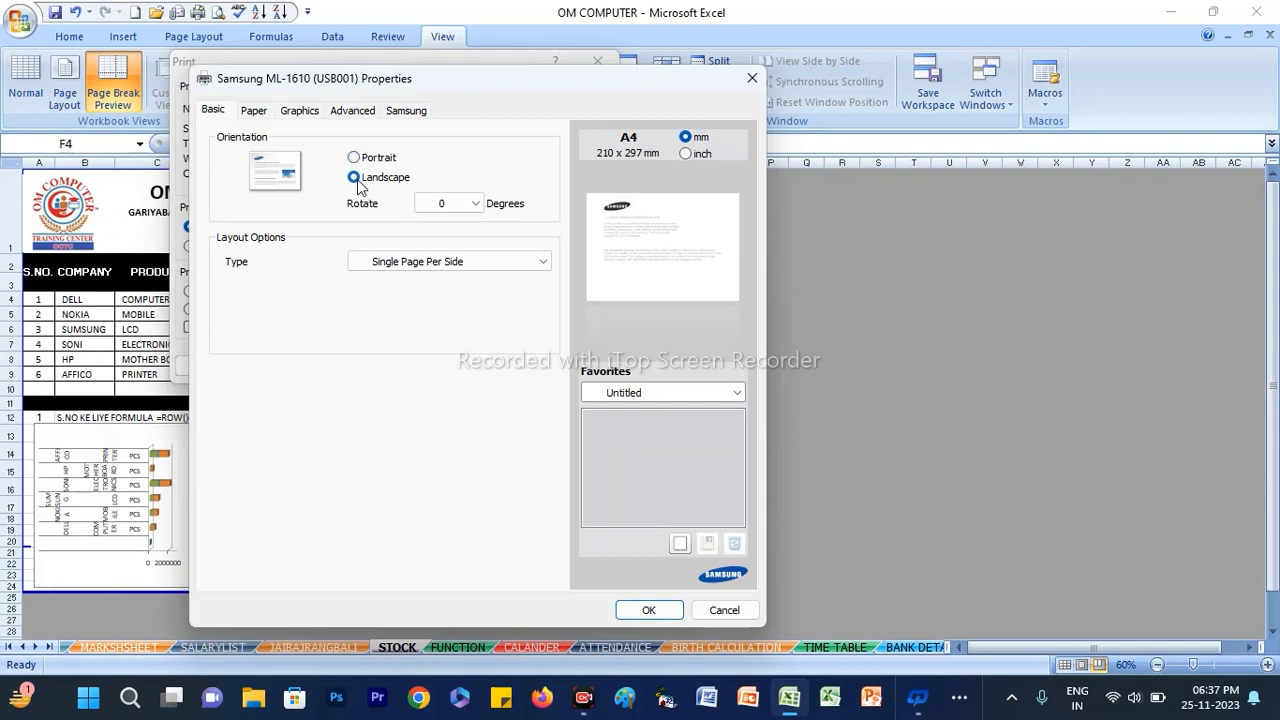
{"action": "left_click", "coordinate": [650, 609]}
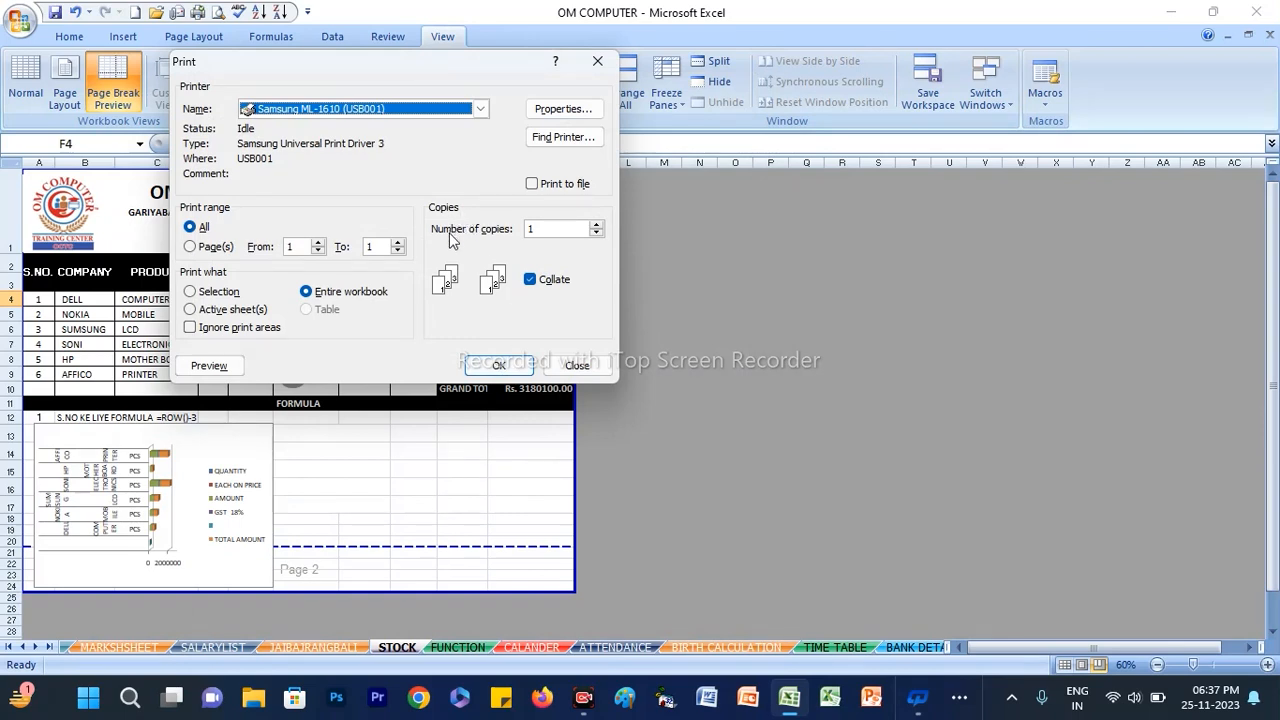
Try raising the number of copies to 4 and bring it back down to 1
{"action": "left_click", "coordinate": [596, 225]}
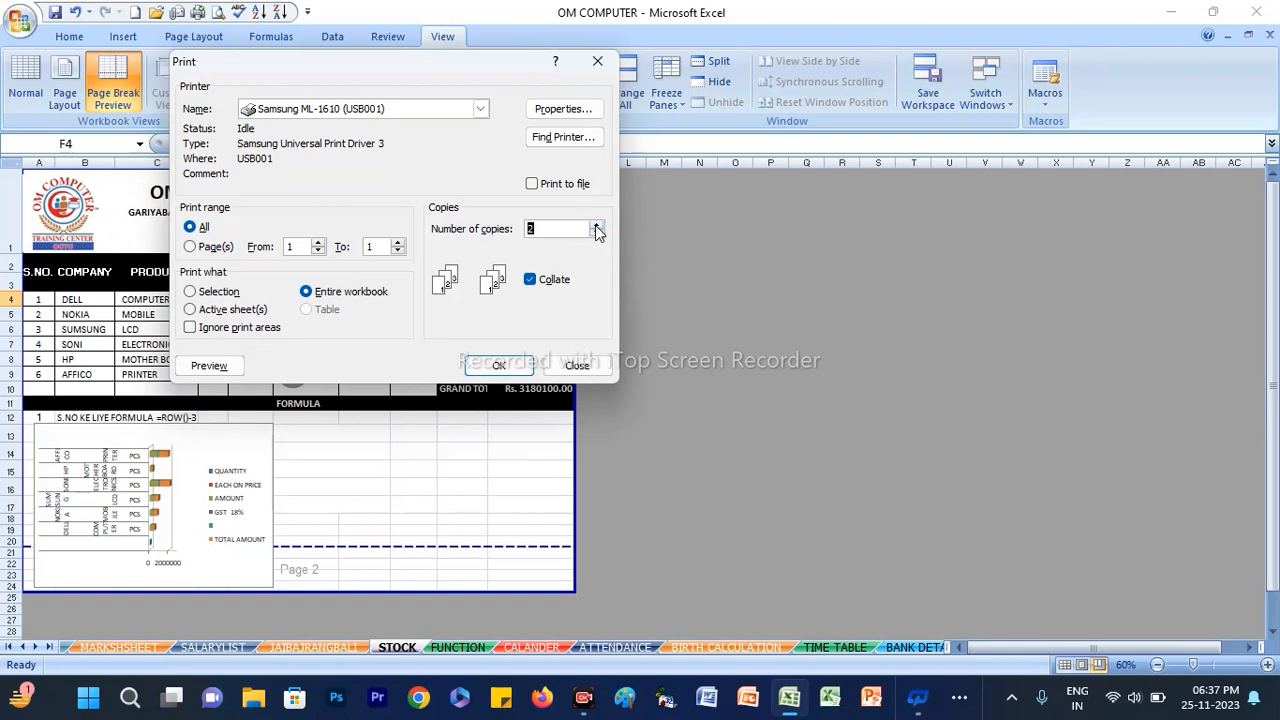
{"action": "left_click", "coordinate": [596, 225]}
{"action": "double_click", "coordinate": [551, 228]}
{"action": "type", "text": "4"}
{"action": "left_click", "coordinate": [593, 233]}
{"action": "left_click", "coordinate": [593, 233]}
{"action": "left_click", "coordinate": [593, 233]}
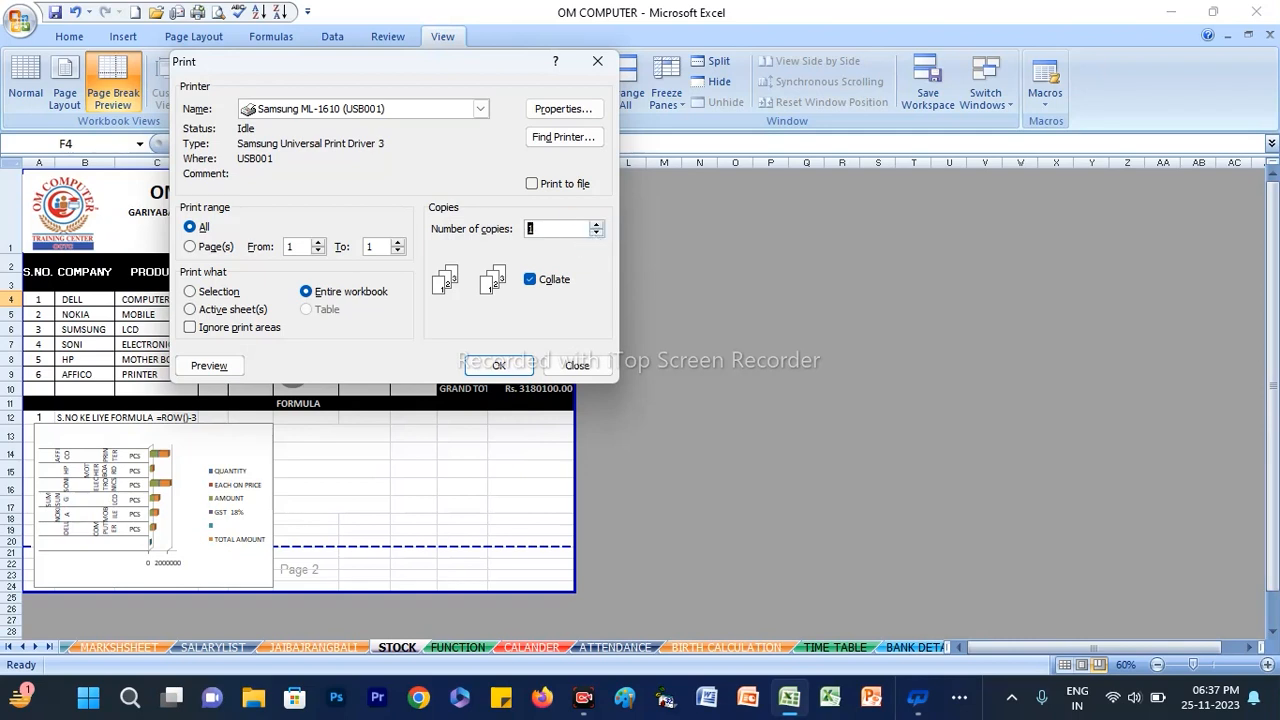